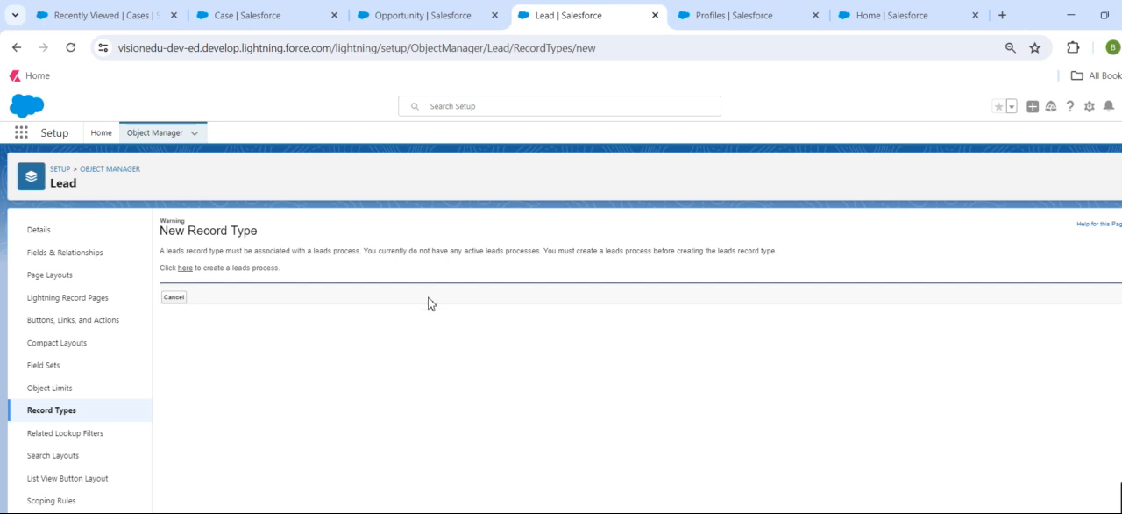
# Read the New Record Type warning for the Lead object and follow its link for creating a leads process.
pyautogui.hotkey('ctrl', '+')
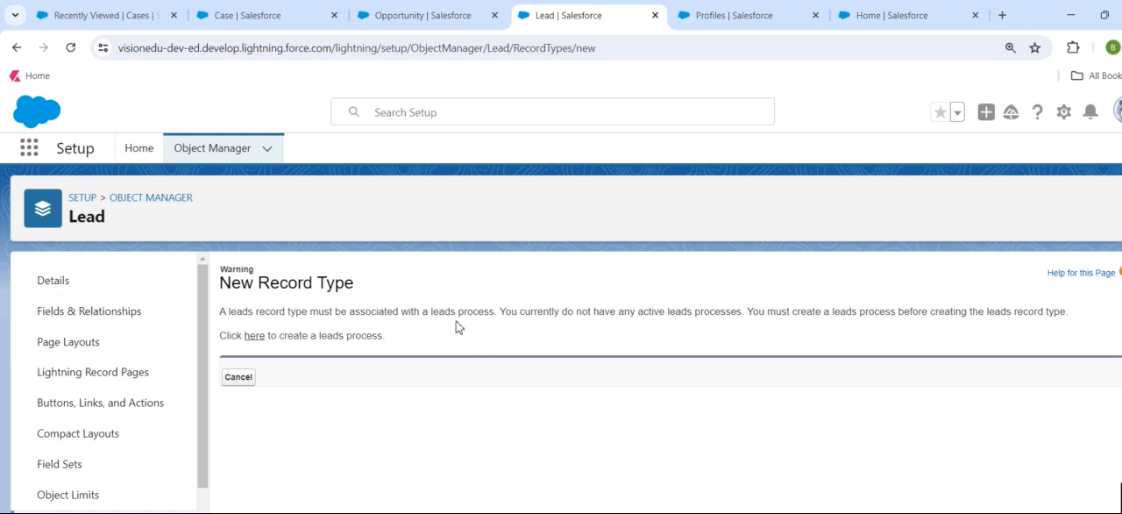
pyautogui.moveTo(432, 310); pyautogui.dragTo(492, 312)
pyautogui.click(408, 377)
pyautogui.hotkey('ctrl', '-')
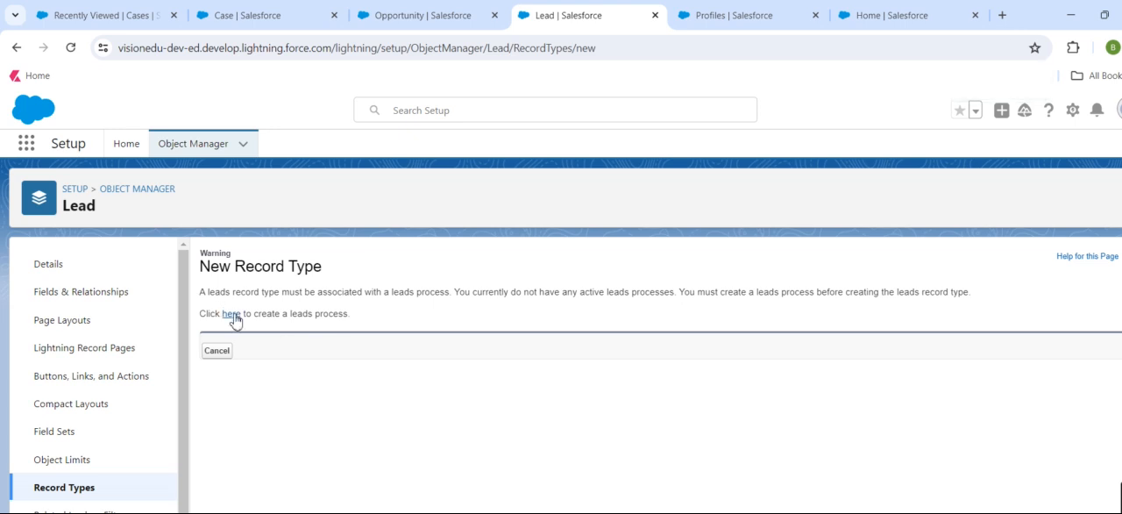
pyautogui.click(233, 315)
# Switch to the Profiles browser tab, search Setup for "process" and open the Lead Processes page.
pyautogui.click(731, 15)
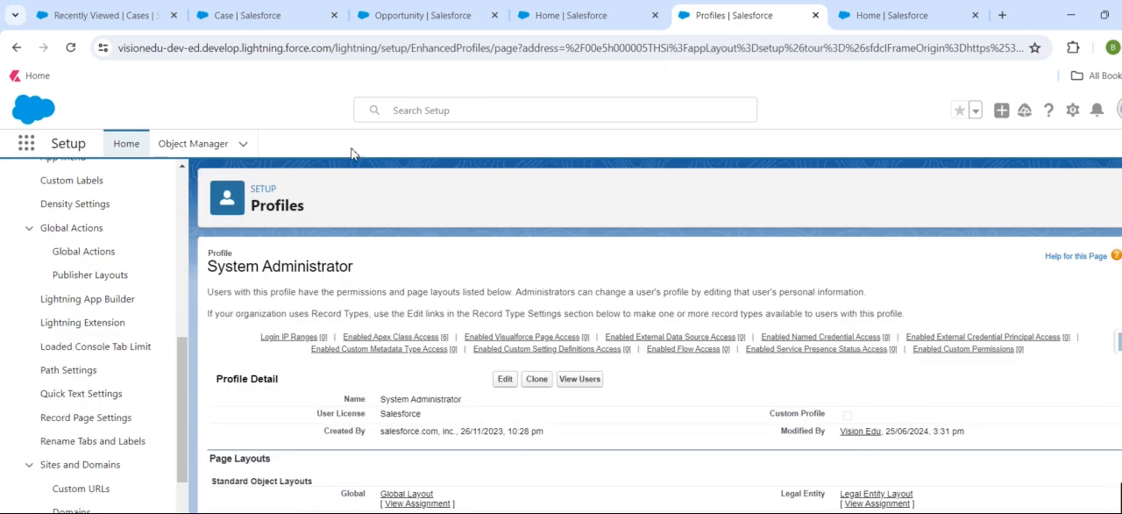
pyautogui.scroll(10, 132, 269)
pyautogui.click(106, 188)
pyautogui.write('user')
pyautogui.hotkey('ctrl', 'a')
pyautogui.press('BackSpace')
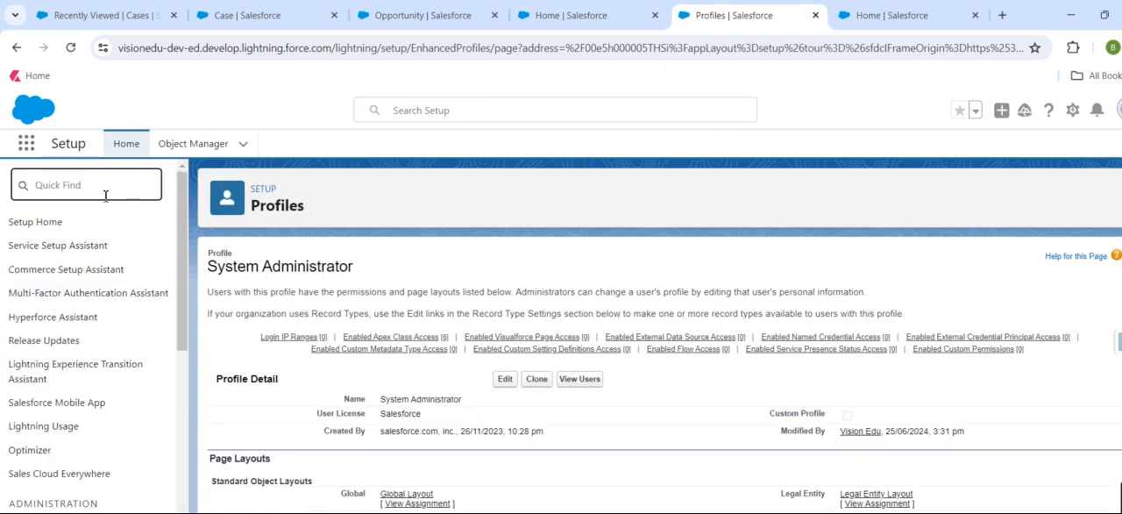
pyautogui.write('process')
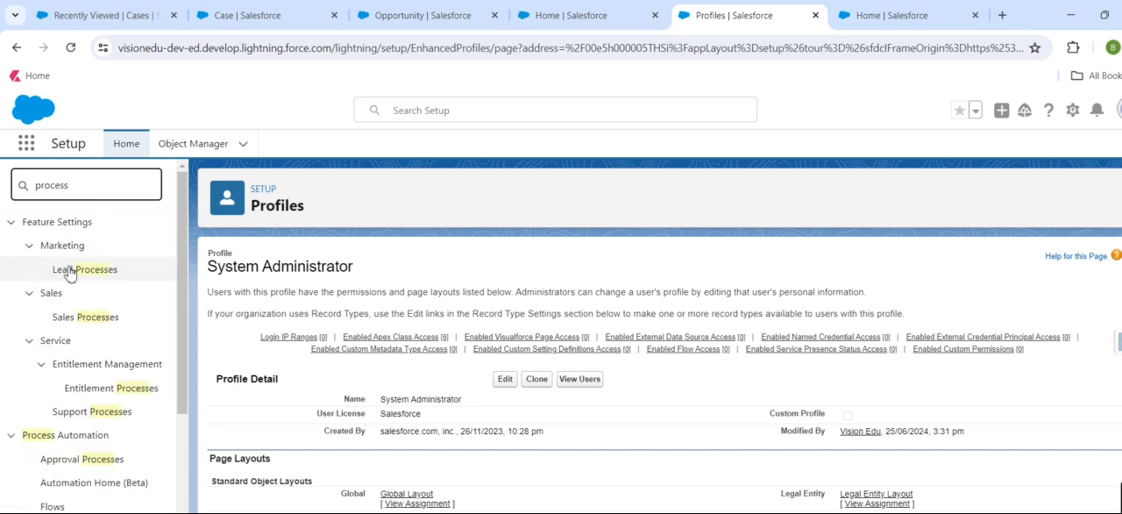
pyautogui.click(58, 273)
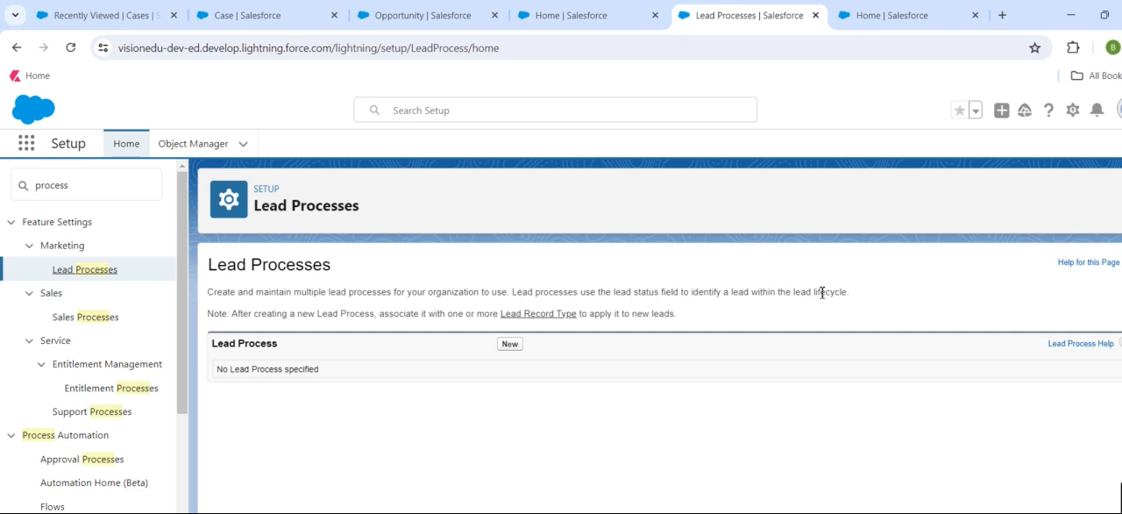
# Create a new lead process named Phone, based on the Master process.
pyautogui.click(509, 345)
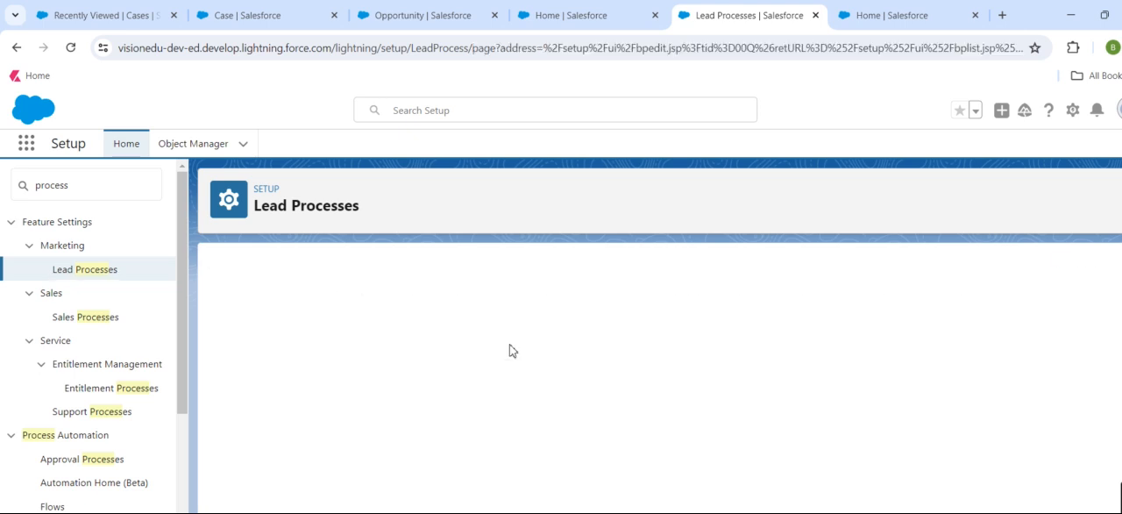
pyautogui.click(425, 376)
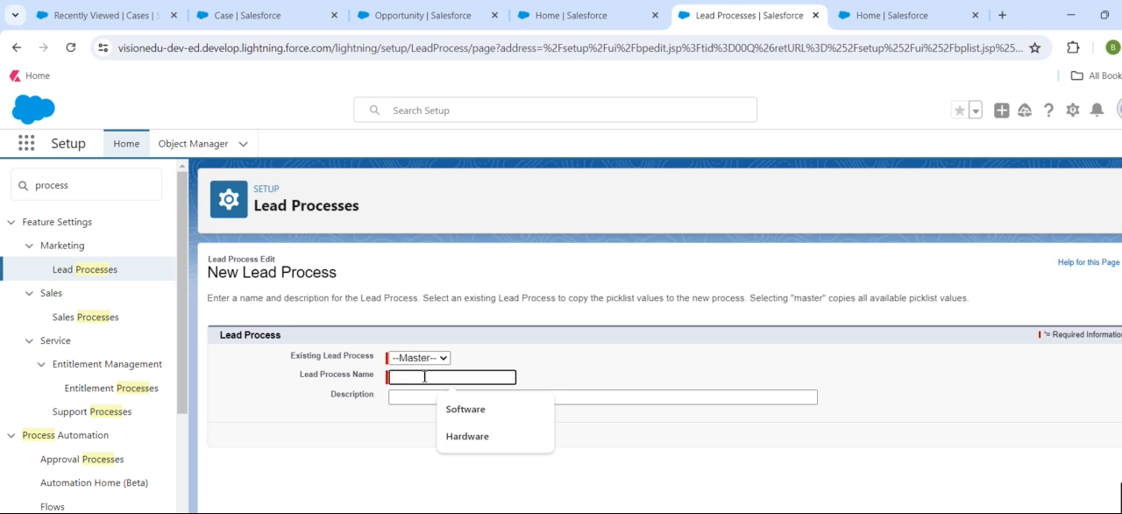
pyautogui.write('P')
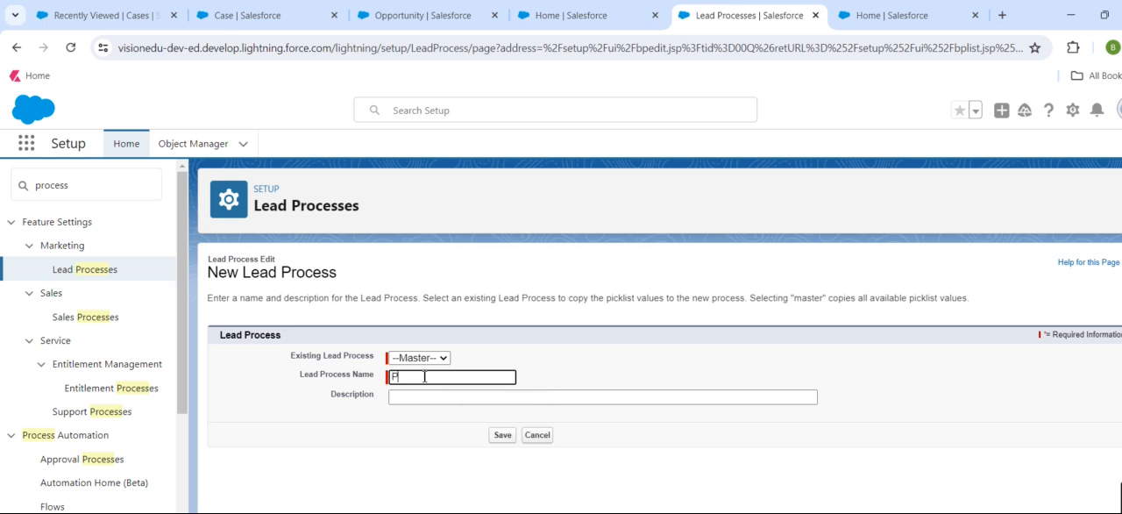
pyautogui.write('hone')
pyautogui.press('Tab')
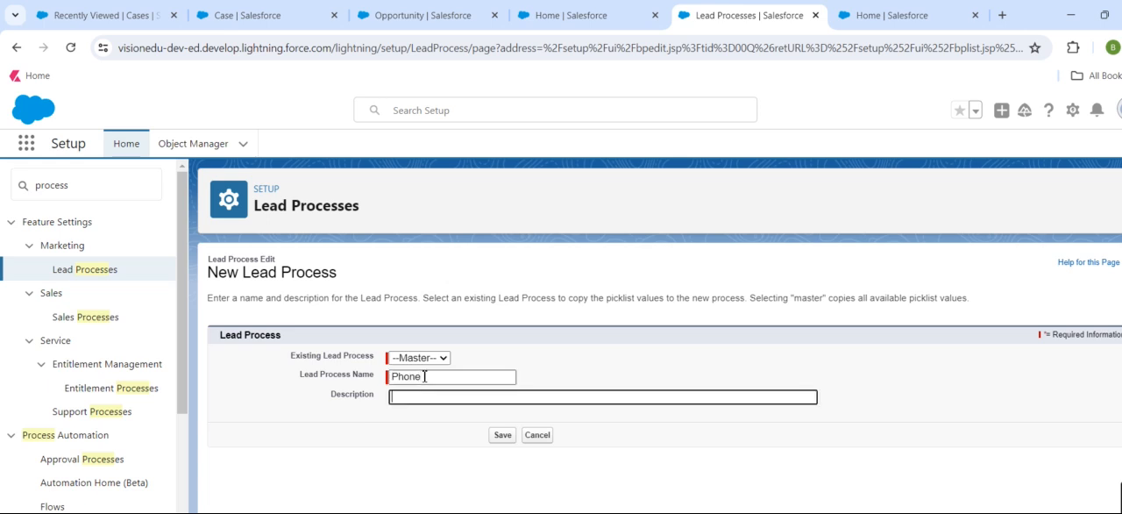
pyautogui.click(504, 438)
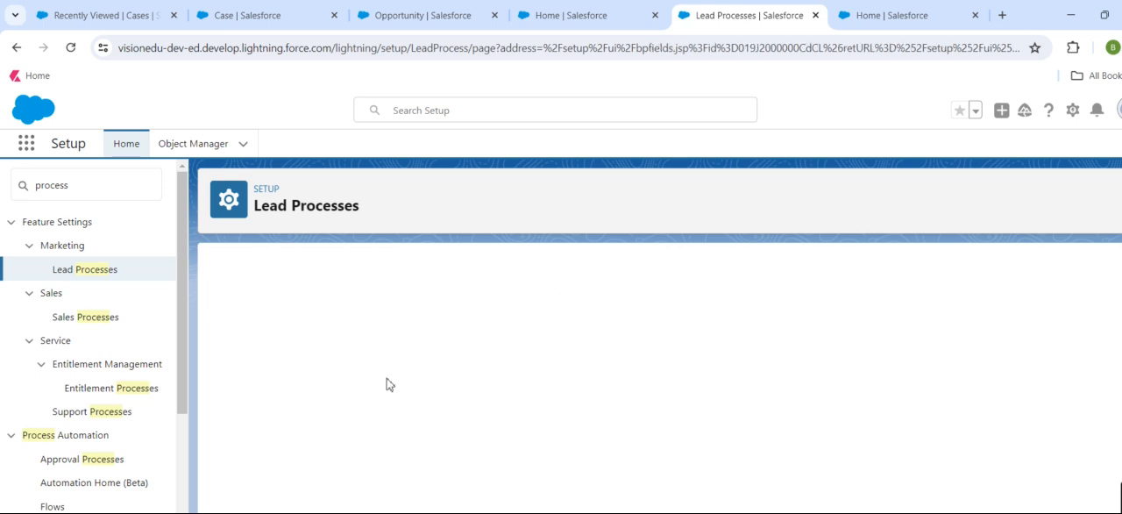
# Remove Working - Contacted from the Phone process's selected lead status values and save the process.
pyautogui.scroll(-1, 396, 412)
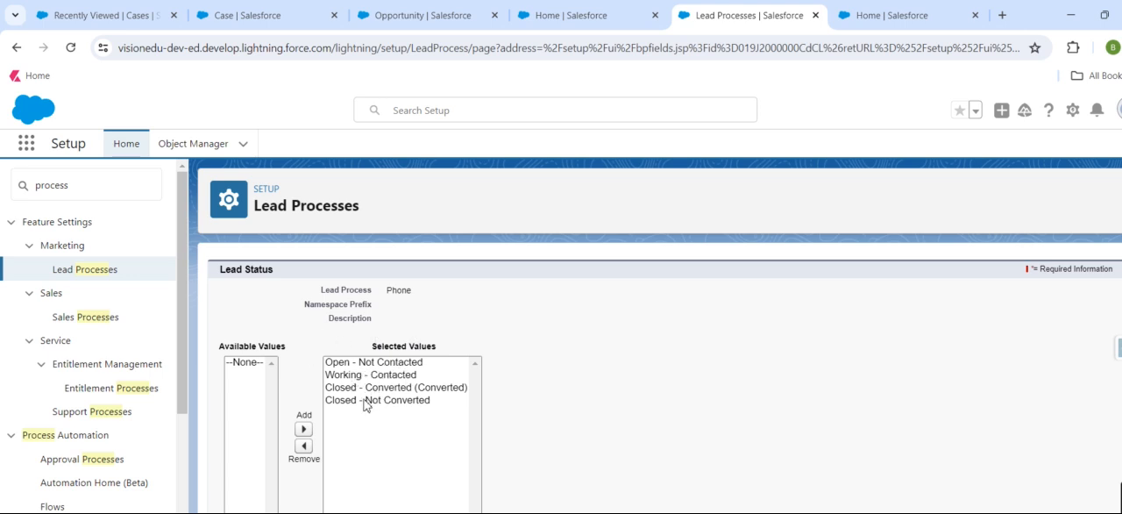
pyautogui.click(376, 377)
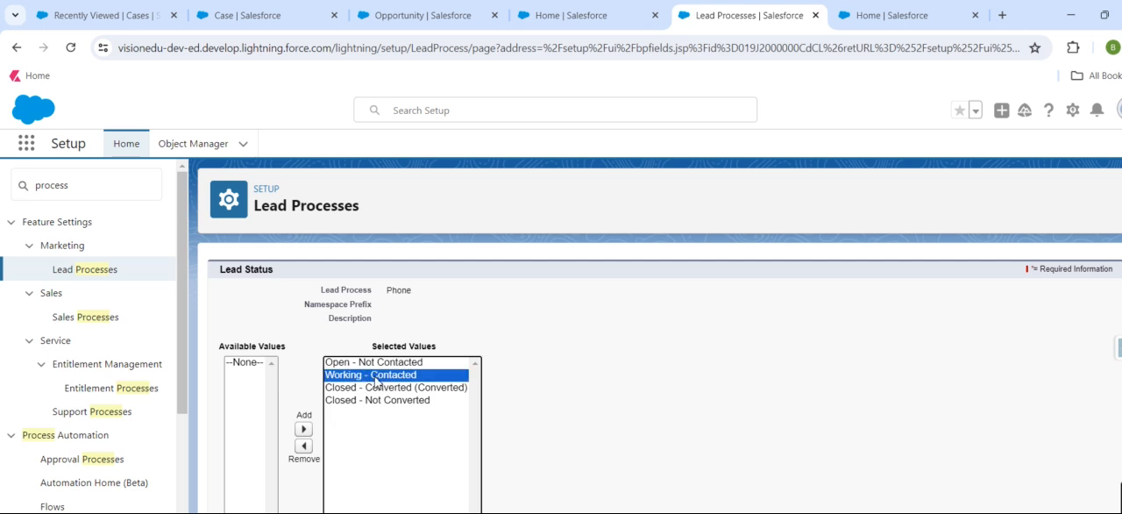
pyautogui.click(303, 446)
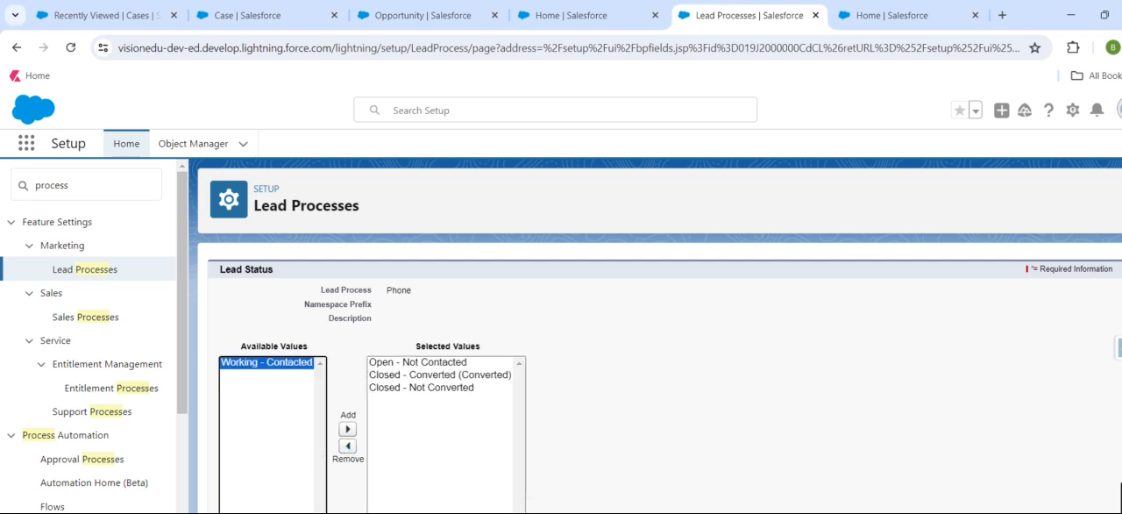
pyautogui.scroll(1, 357, 372)
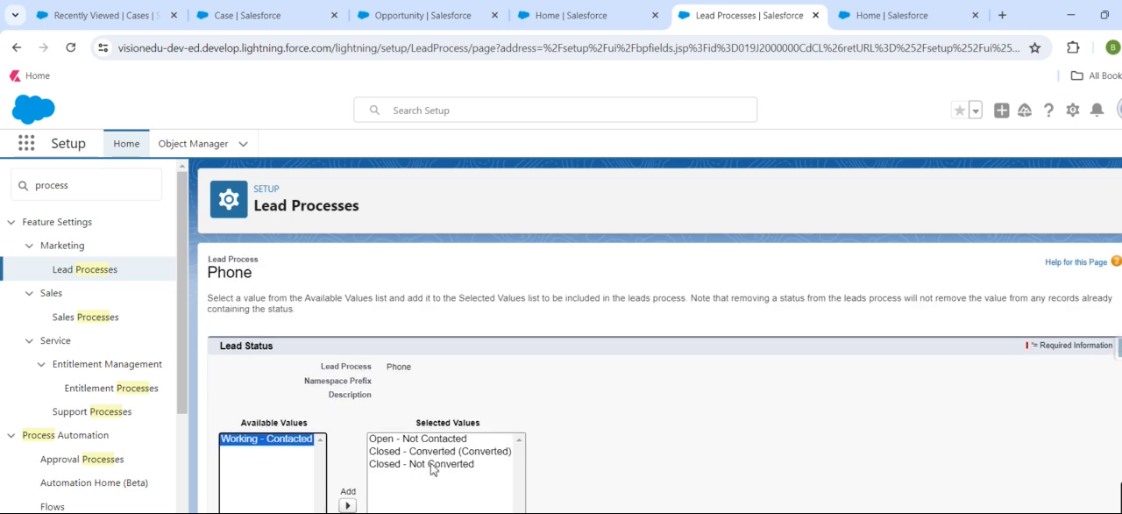
pyautogui.scroll(-1, 525, 402)
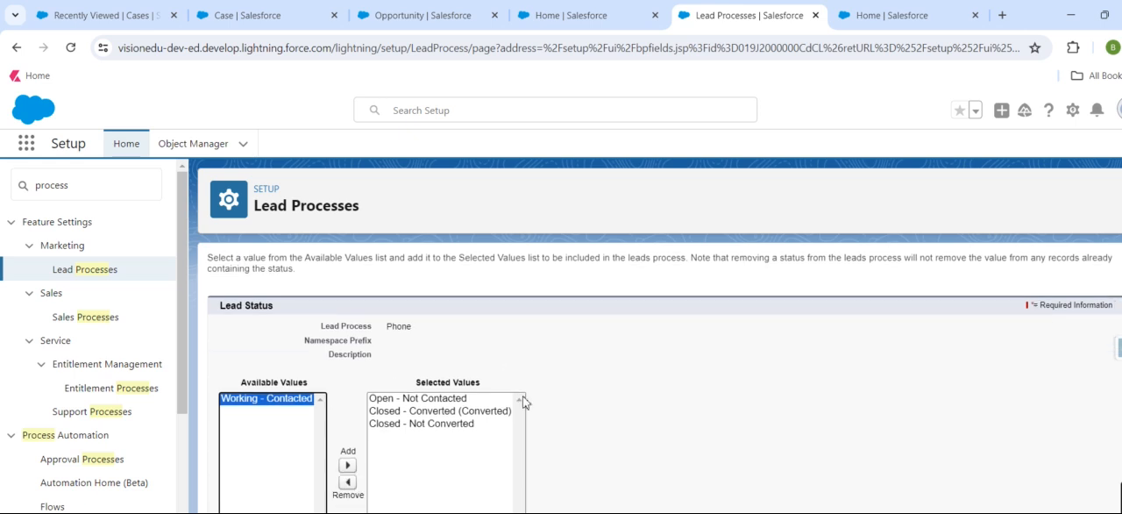
pyautogui.scroll(-1, 524, 402)
pyautogui.click(517, 512)
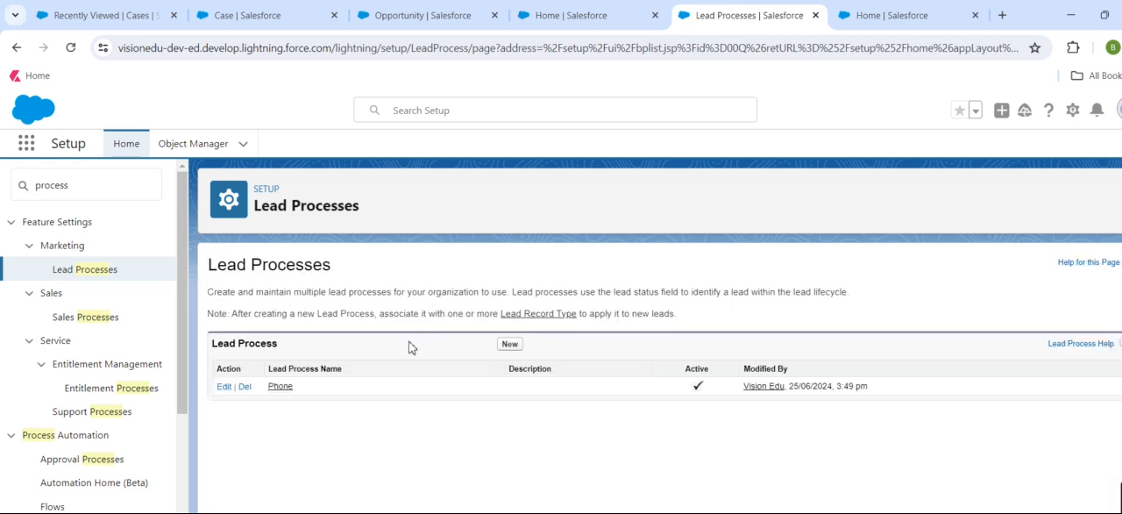
# Create a second lead process named Web Enquiry, based on the Master process.
pyautogui.click(504, 343)
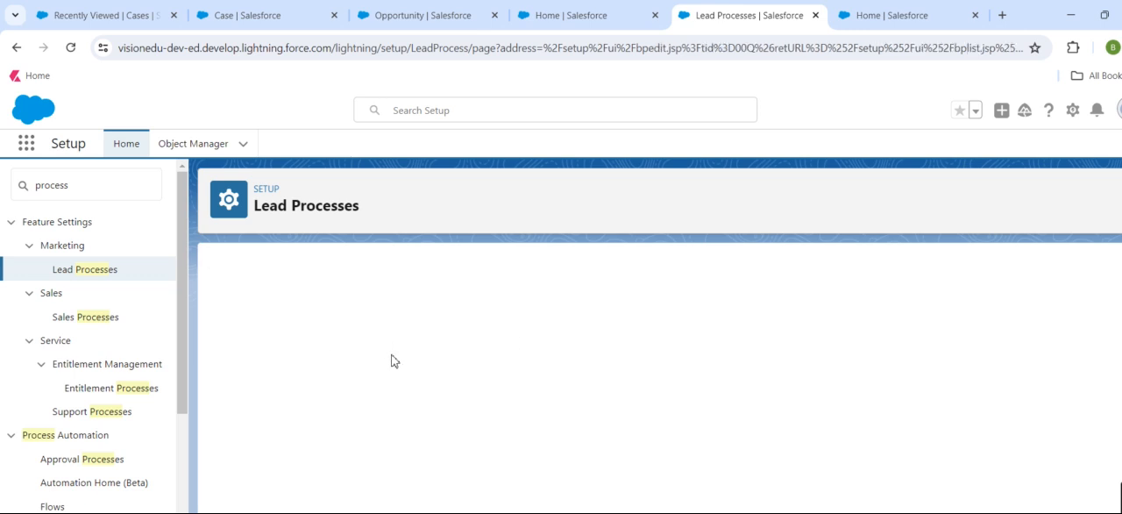
pyautogui.click(424, 378)
pyautogui.write('Web Enquiry')
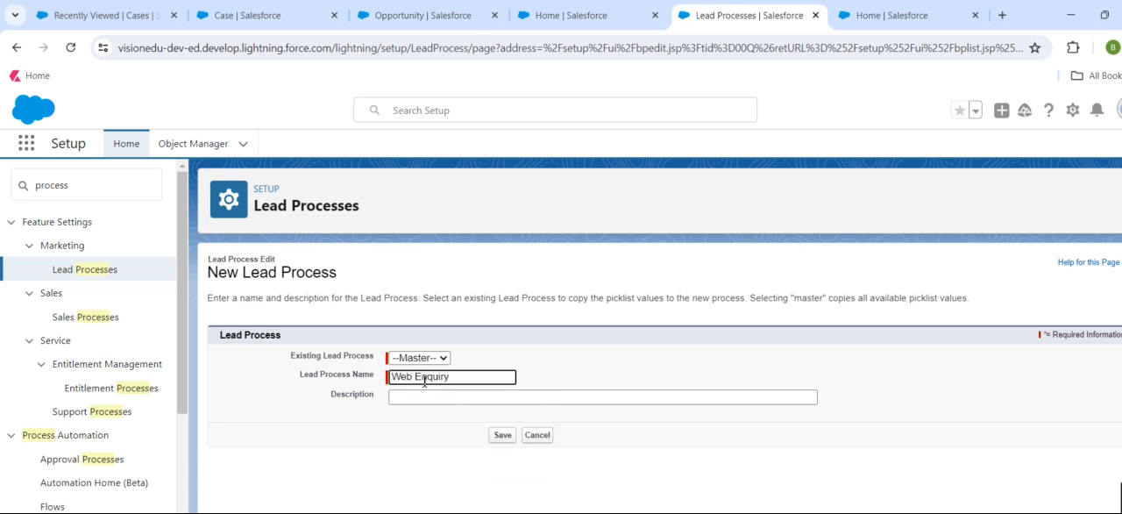
pyautogui.click(497, 441)
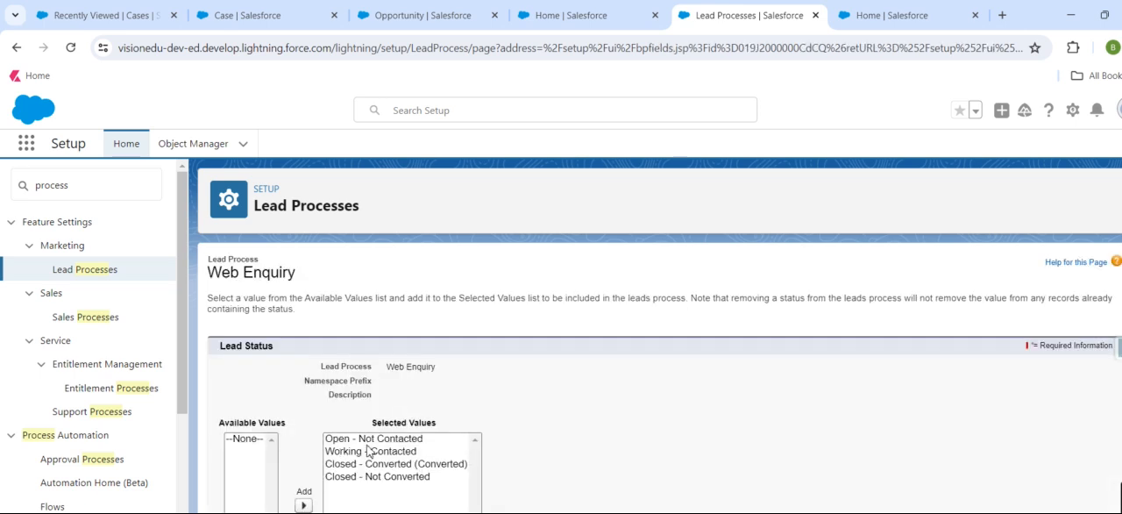
# Remove Open - Not Contacted from the Web Enquiry process's selected lead status values and save the process.
pyautogui.click(406, 440)
pyautogui.scroll(-1, 320, 469)
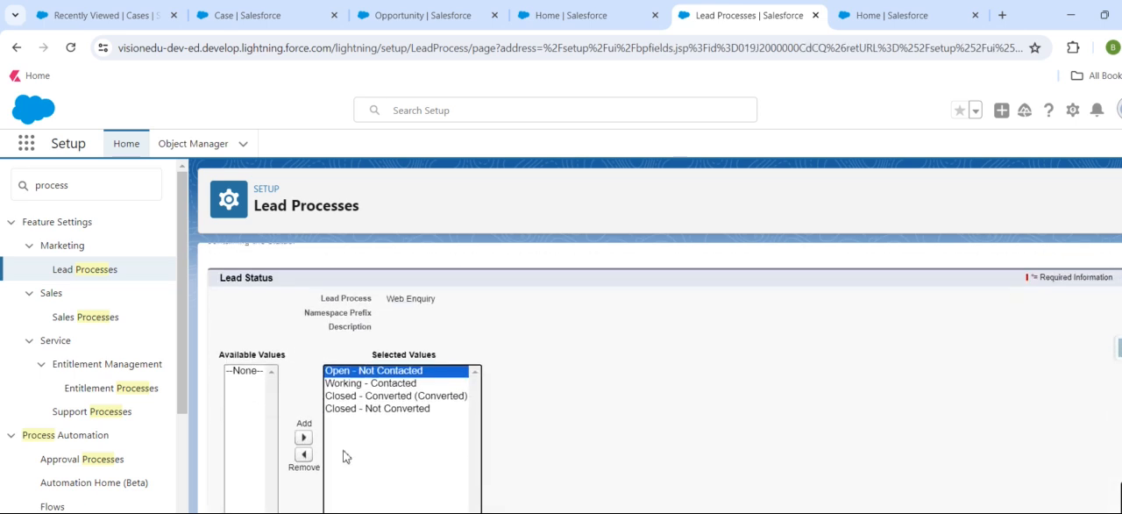
pyautogui.click(306, 449)
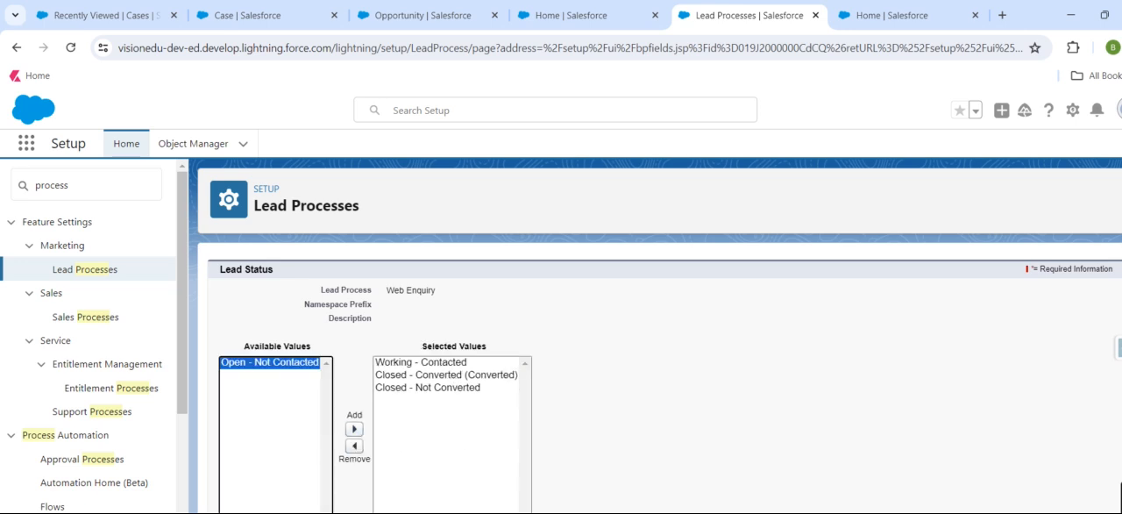
pyautogui.click(388, 511)
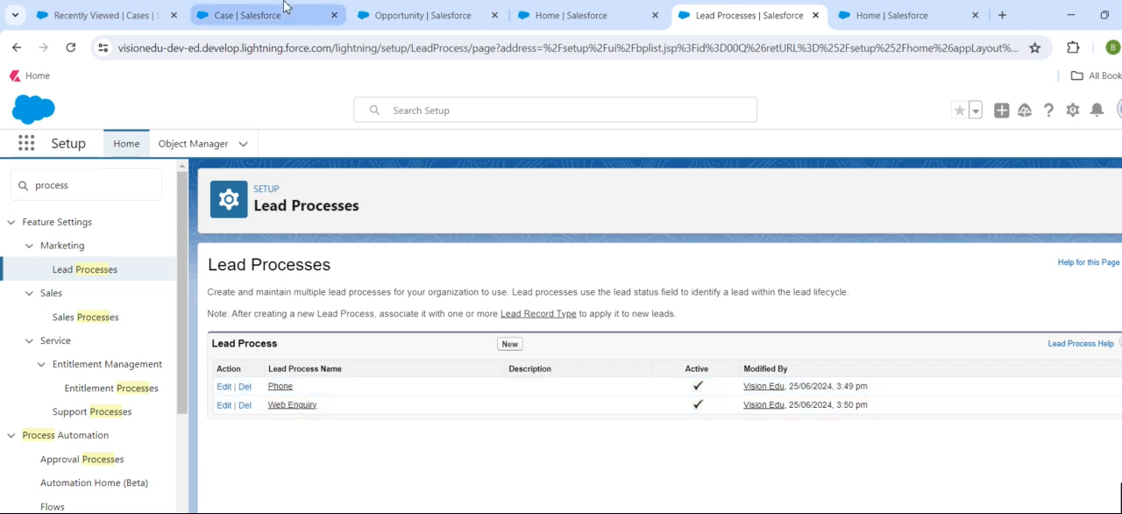
# Return to the Lead object's Record Types list in the other browser tab and start a new record type.
pyautogui.click(443, 11)
pyautogui.hotkey('ctrl', 'Tab')
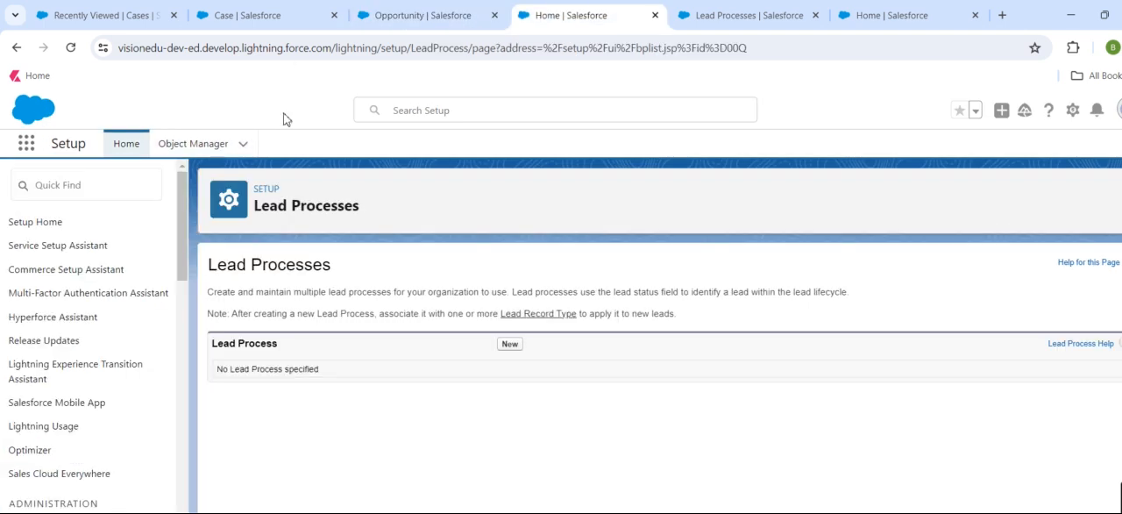
pyautogui.click(16, 47)
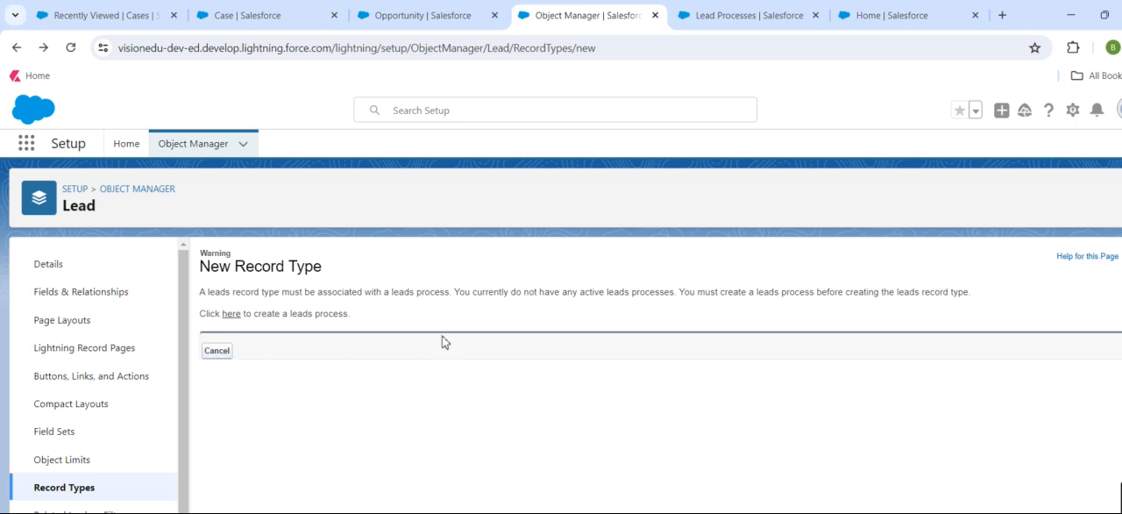
pyautogui.click(88, 489)
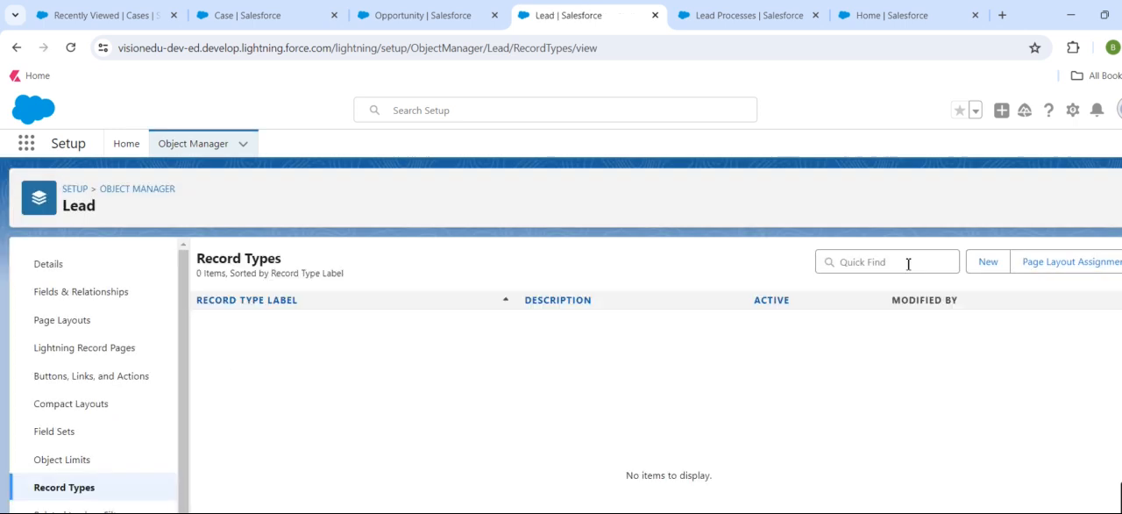
pyautogui.click(983, 271)
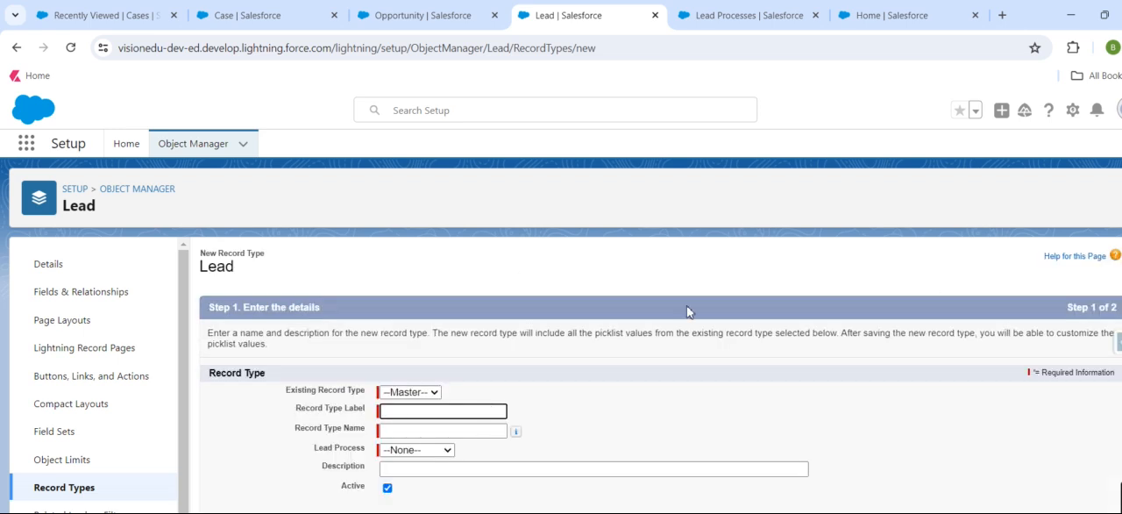
# Label the record type Leads by Phone, fill in its record type name and assign the Phone lead process.
pyautogui.click(417, 414)
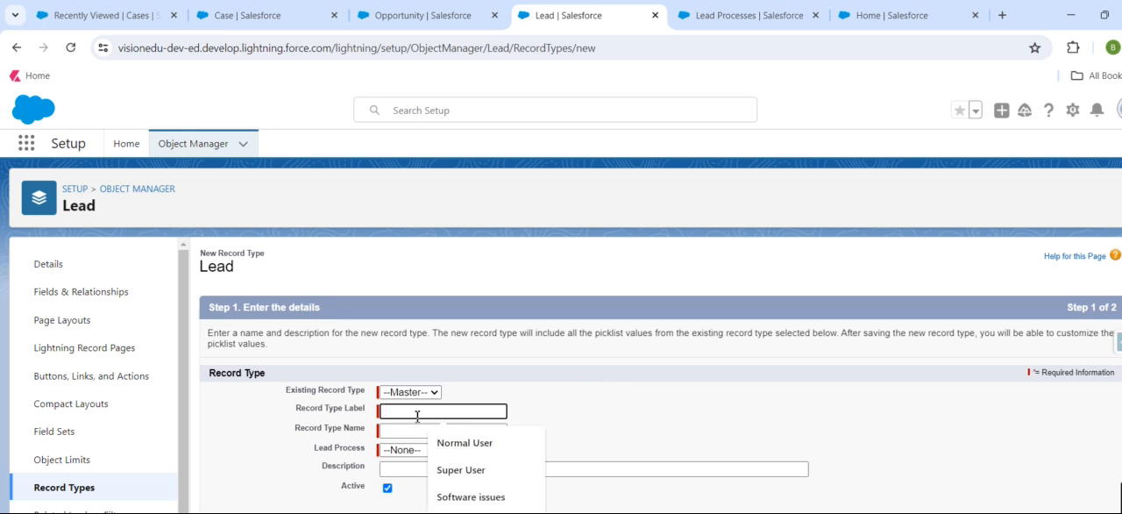
pyautogui.write('Phone')
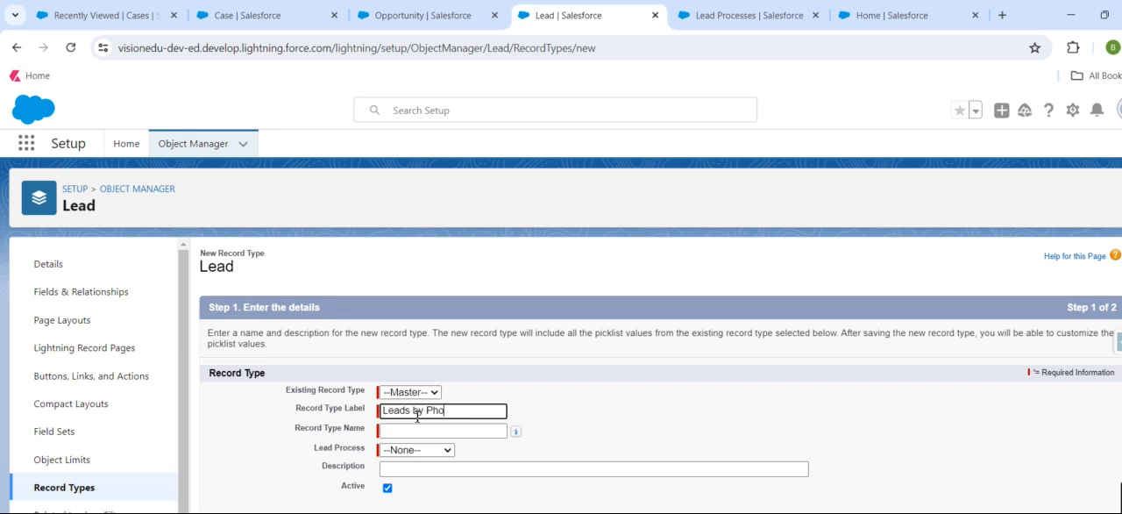
pyautogui.write('ne')
pyautogui.press('Tab')
pyautogui.click(428, 451)
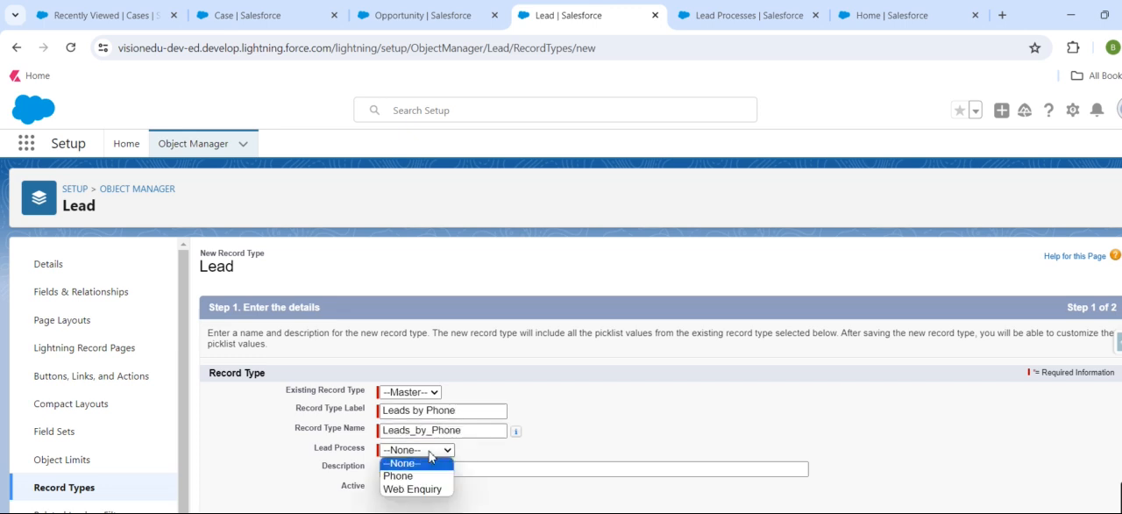
pyautogui.click(412, 475)
# Make the record type available to all profiles and continue to the page layout assignment.
pyautogui.scroll(-3, 657, 463)
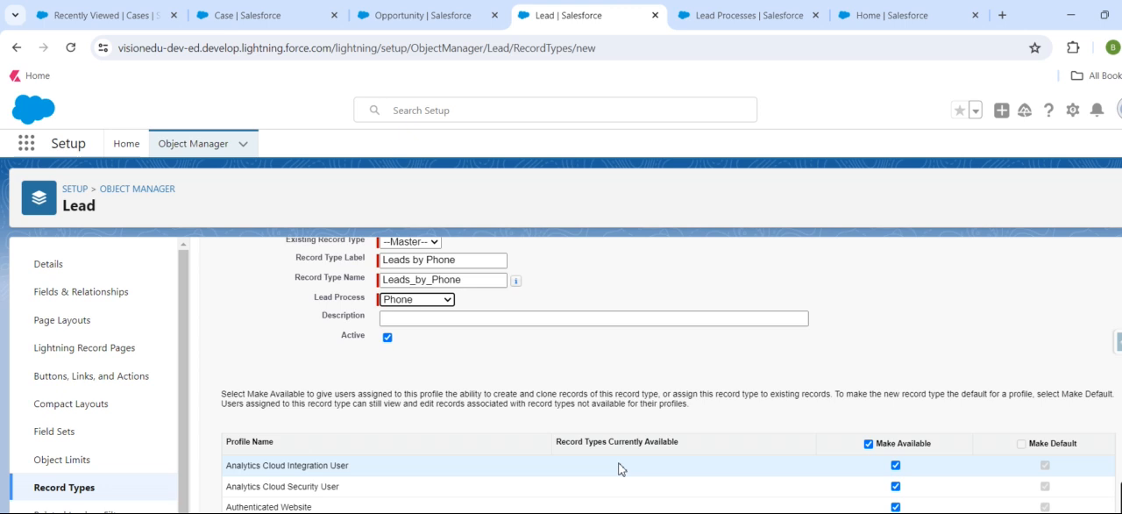
pyautogui.scroll(-3, 621, 469)
pyautogui.click(869, 293)
pyautogui.scroll(-3, 956, 465)
pyautogui.scroll(3, 917, 424)
pyautogui.click(869, 293)
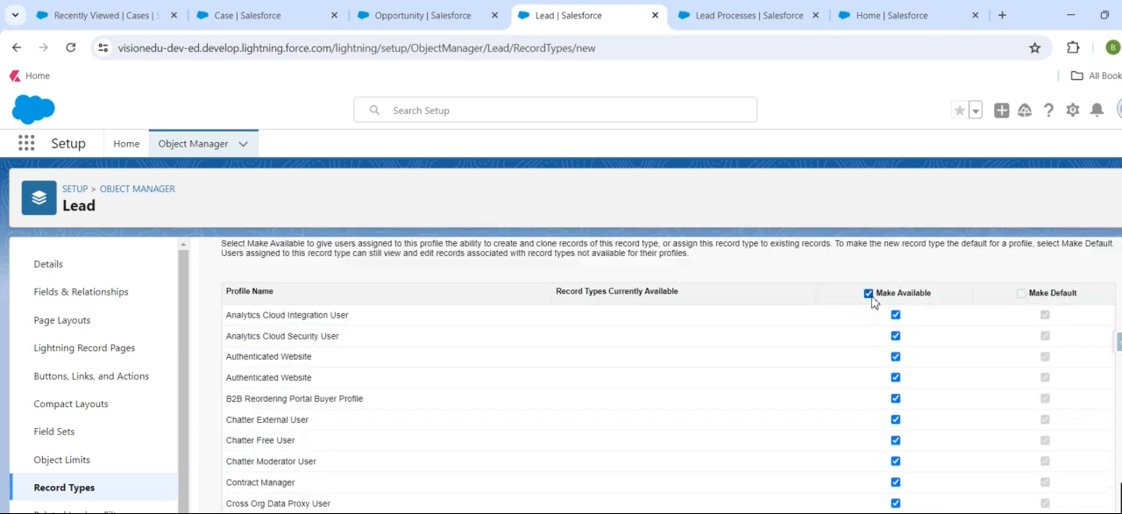
pyautogui.scroll(5, 873, 303)
pyautogui.scroll(-10, 873, 394)
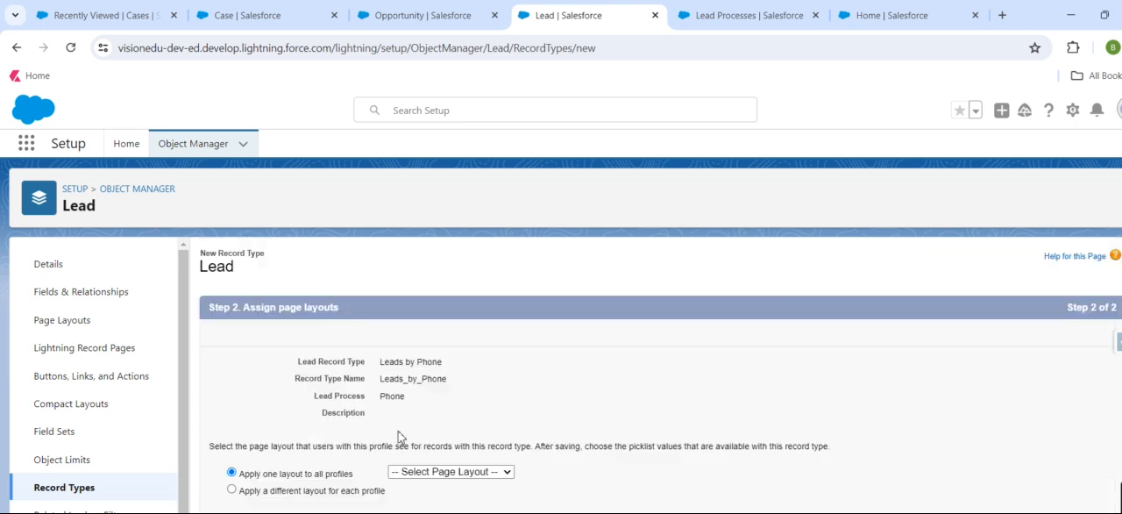
# Apply the Lead Layout to all profiles for the Leads by Phone record type, save it and start another record type.
pyautogui.click(487, 473)
pyautogui.scroll(-5, 465, 476)
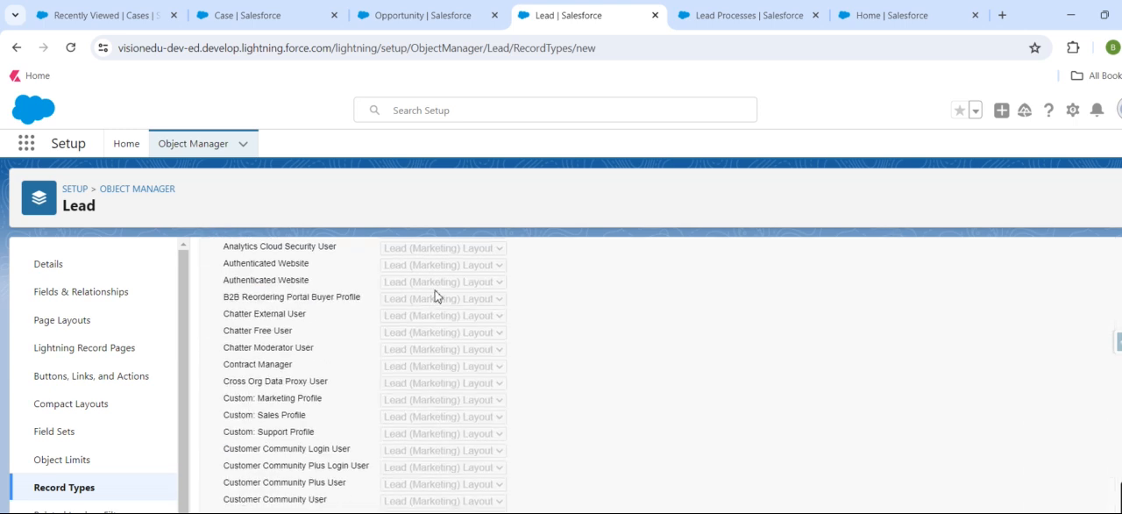
pyautogui.scroll(2, 434, 295)
pyautogui.click(449, 321)
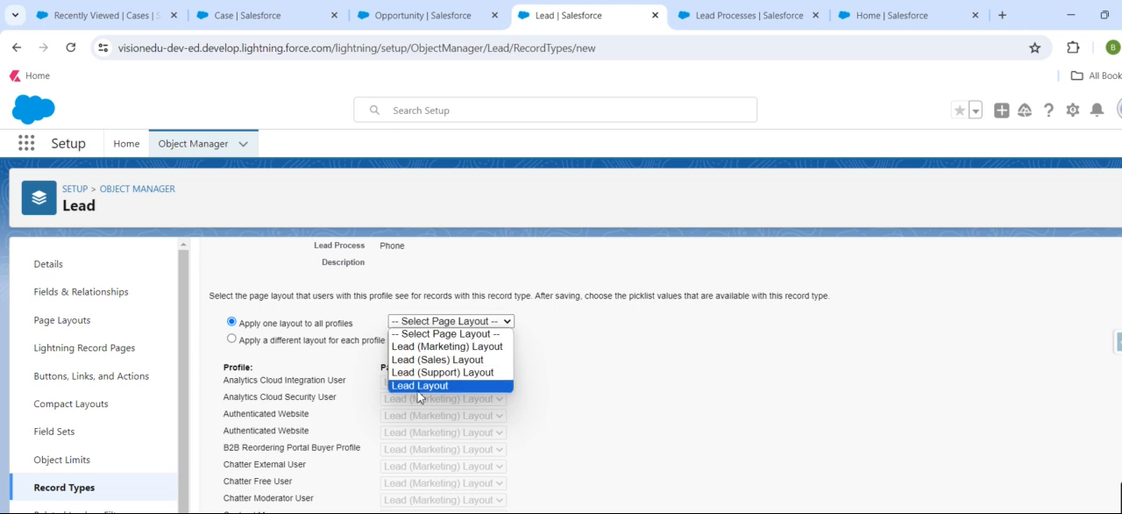
pyautogui.click(418, 386)
pyautogui.scroll(2, 790, 428)
pyautogui.scroll(-10, 821, 433)
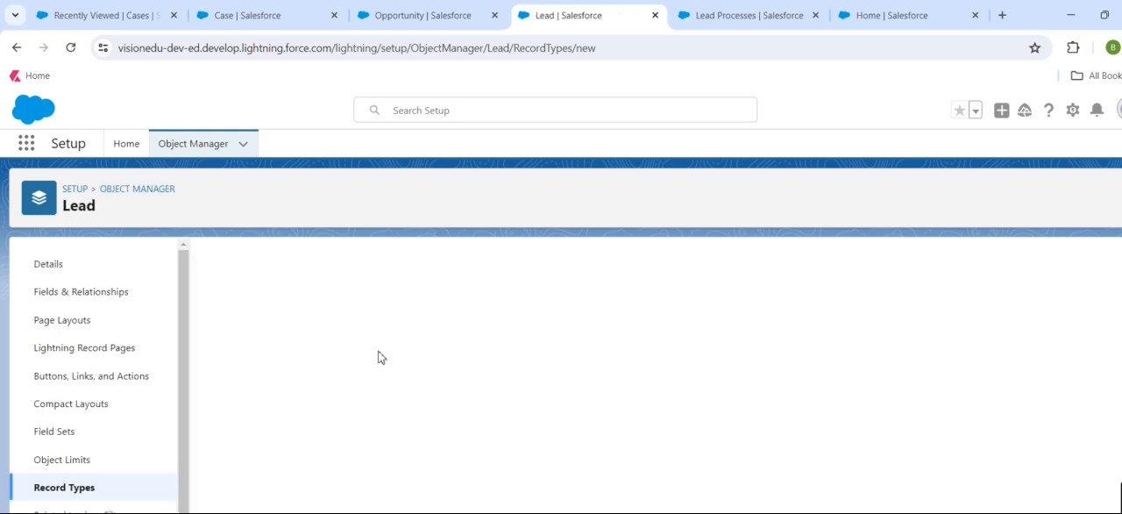
# Label the record type Leads by Web Enquriy, fill in its record type name and assign the Web Enquiry lead process.
pyautogui.click(447, 412)
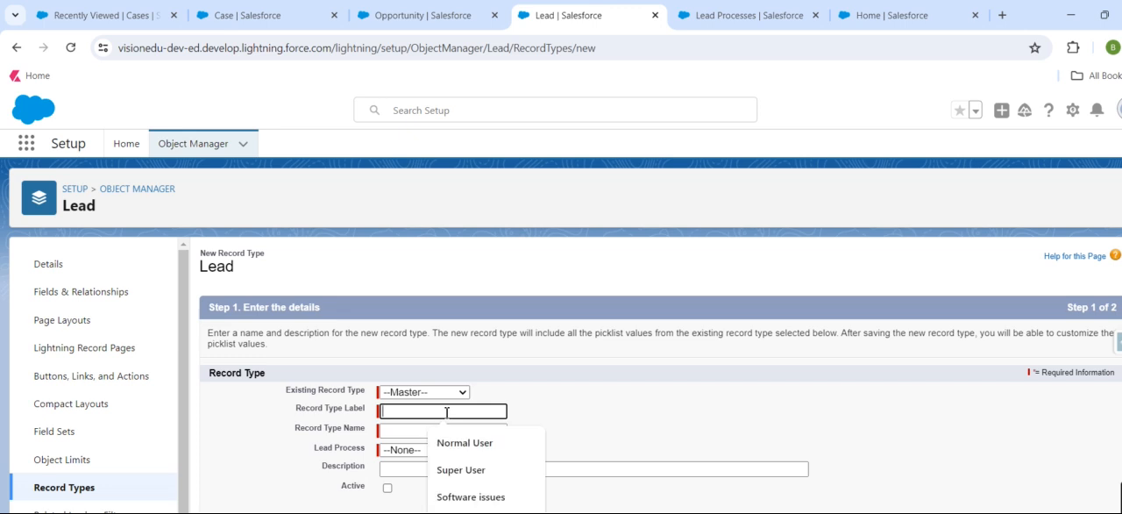
pyautogui.write('Leads')
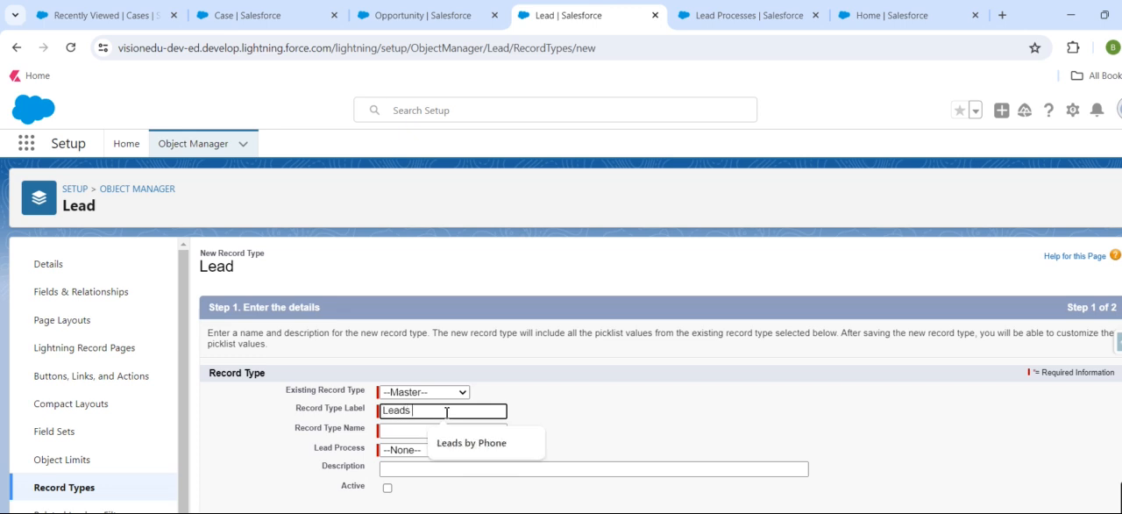
pyautogui.write(' by Web Enq')
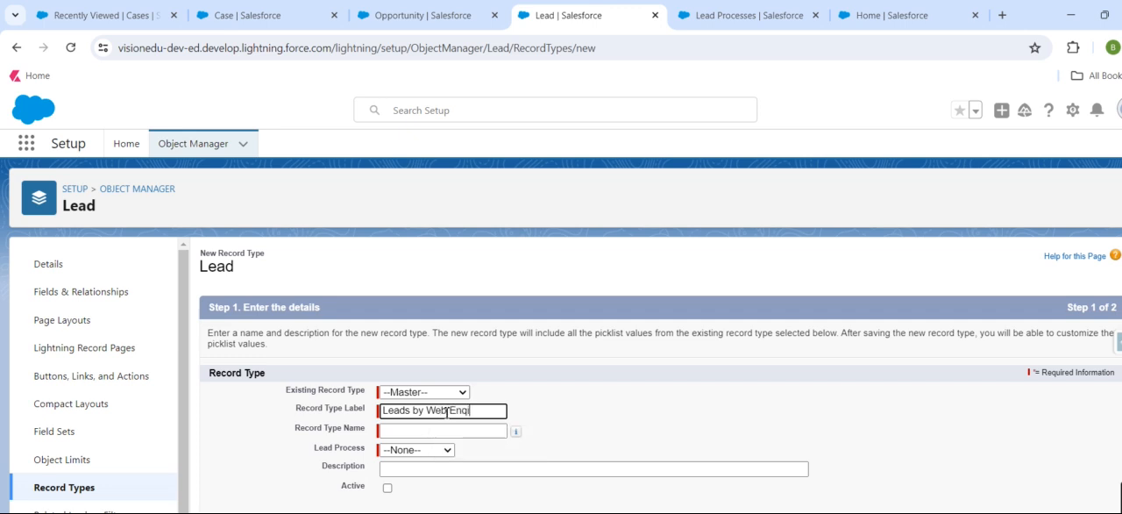
pyautogui.write('u')
pyautogui.click(501, 430)
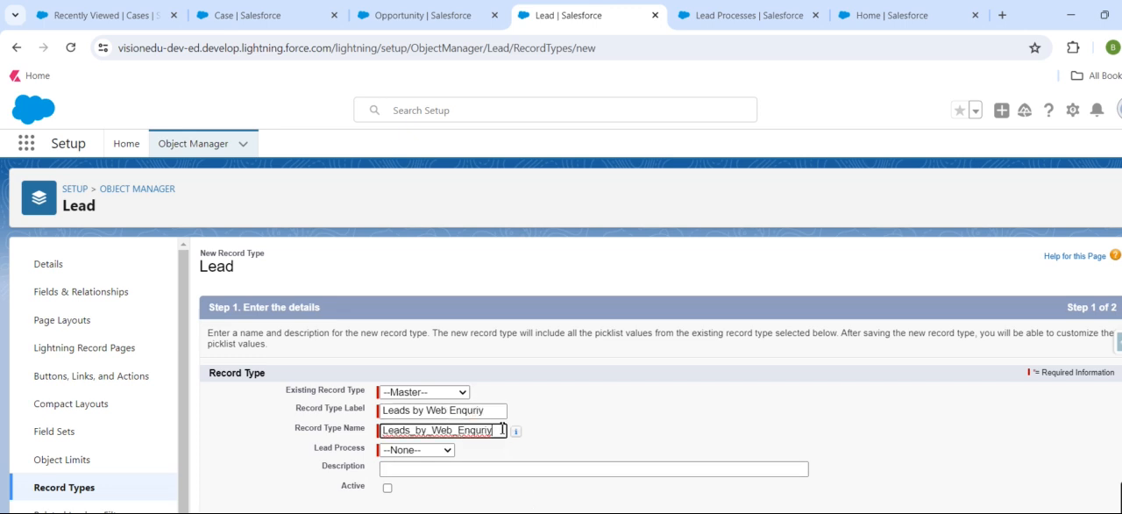
pyautogui.click(441, 451)
pyautogui.click(429, 489)
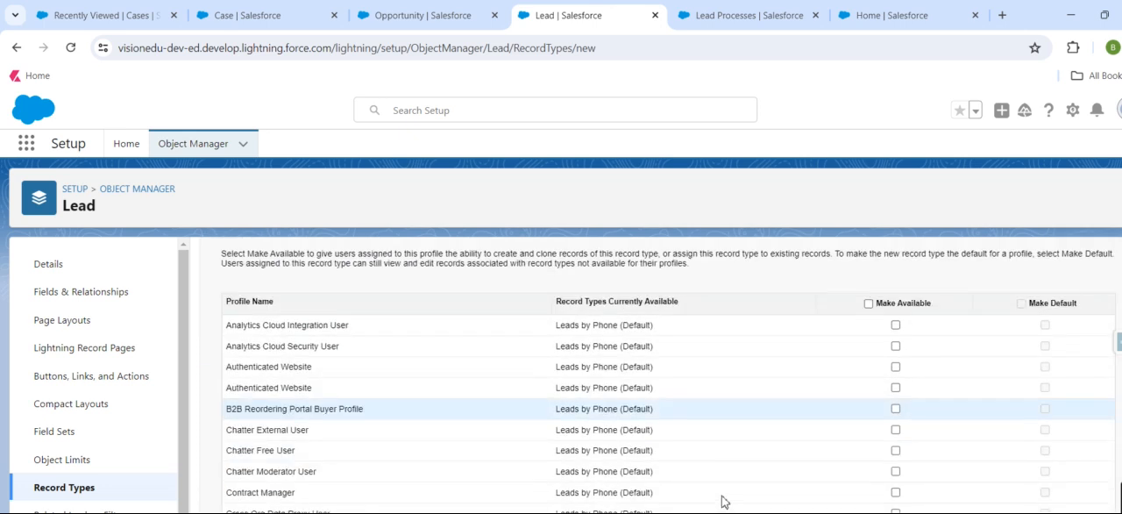
# Make the record type available to the System Administrator profile and continue to the page layout assignment.
pyautogui.scroll(2, 718, 474)
pyautogui.scroll(-8, 869, 459)
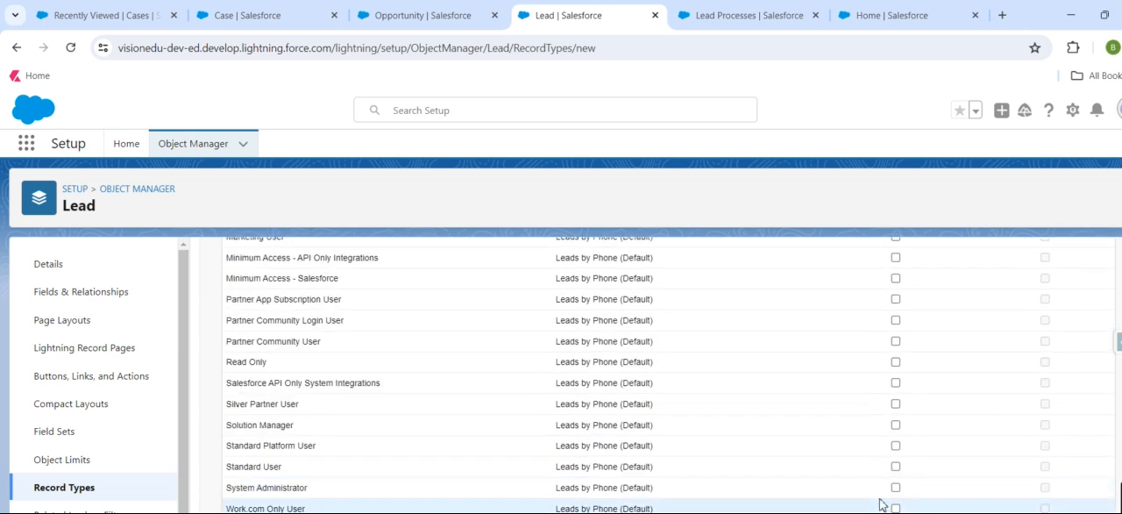
pyautogui.click(895, 488)
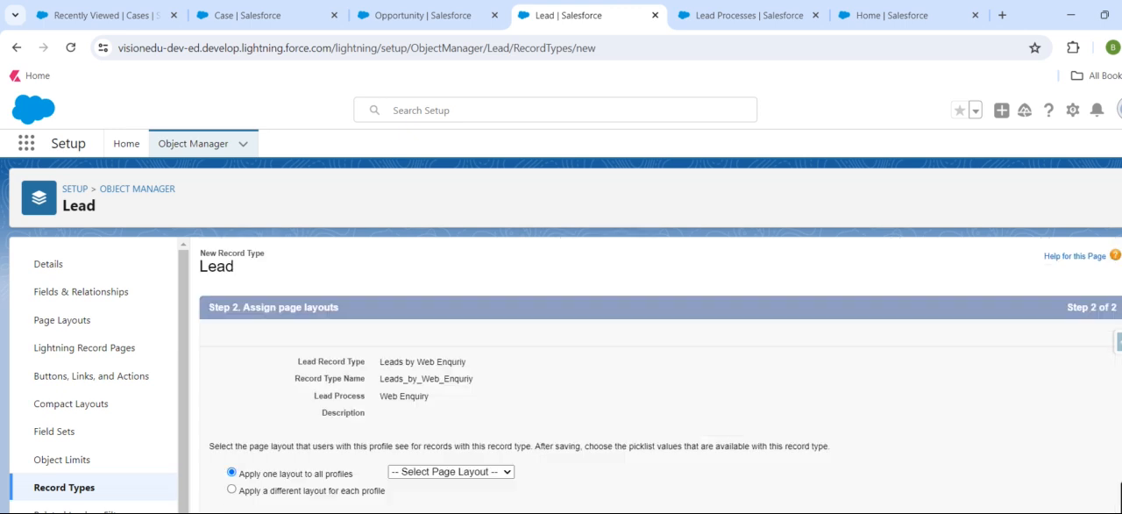
# Apply the Lead Layout to all profiles for the Leads by Web Enquriy record type and save it.
pyautogui.click(482, 472)
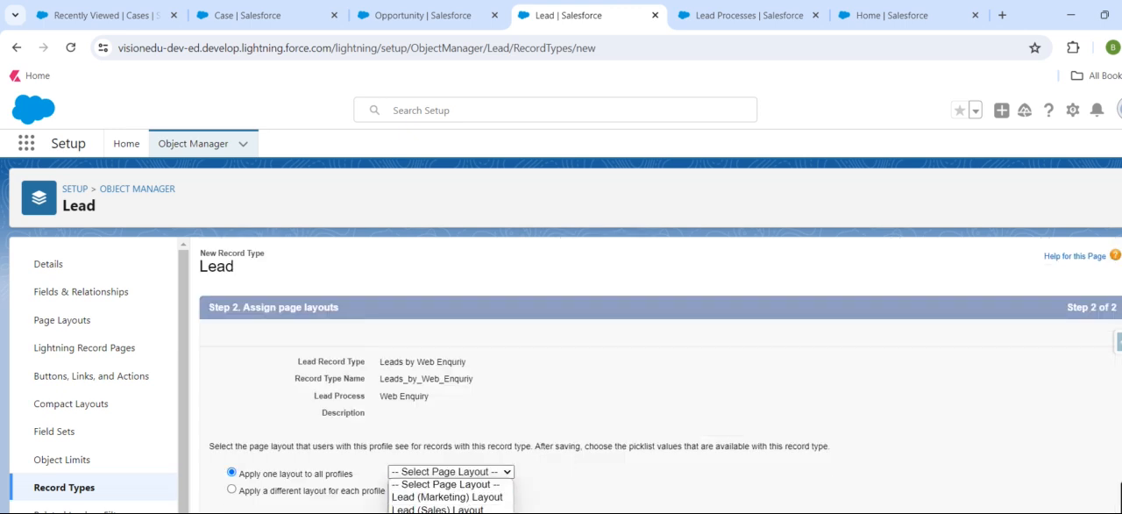
pyautogui.scroll(-2, 454, 351)
pyautogui.click(451, 321)
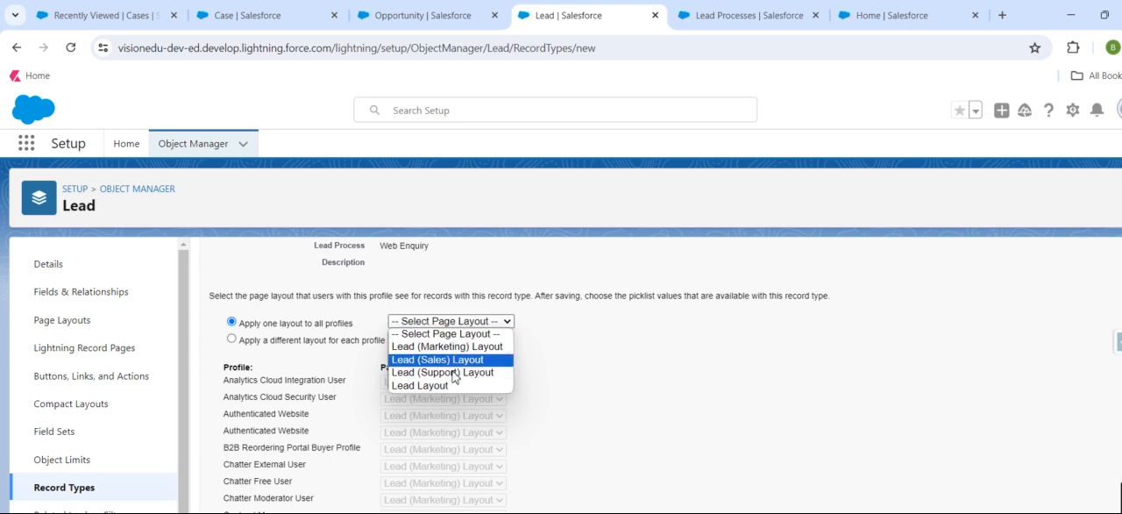
pyautogui.click(440, 385)
pyautogui.scroll(-7, 664, 484)
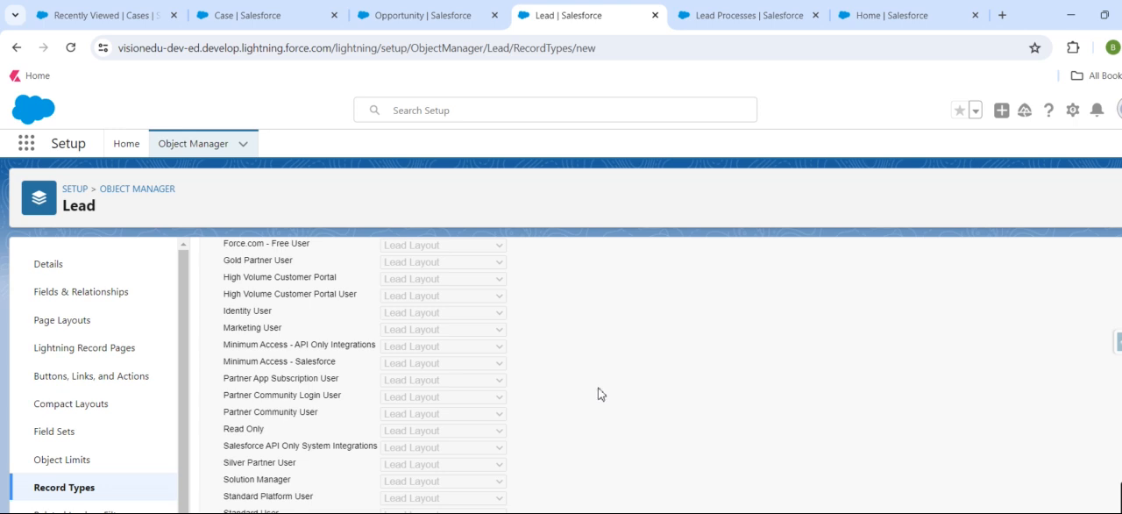
pyautogui.scroll(5, 599, 393)
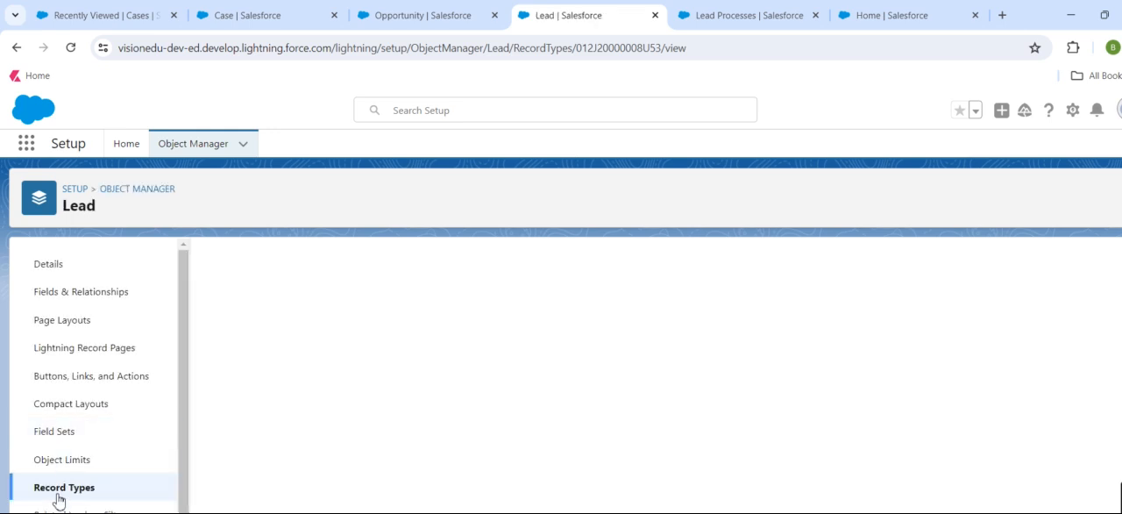
# Return to the Lead record types list and view the page layout assignments per profile and record type.
pyautogui.click(58, 494)
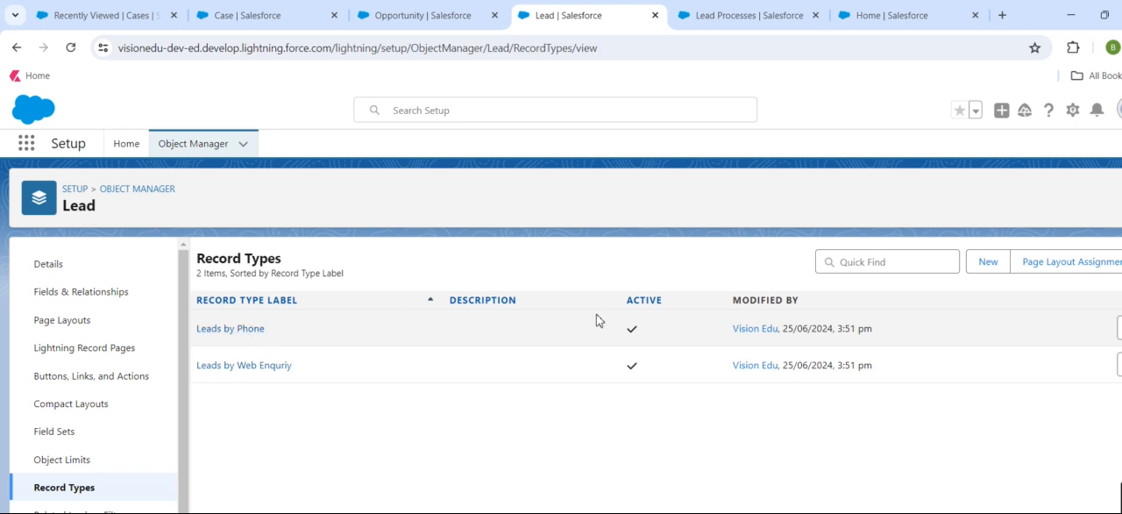
pyautogui.click(1041, 262)
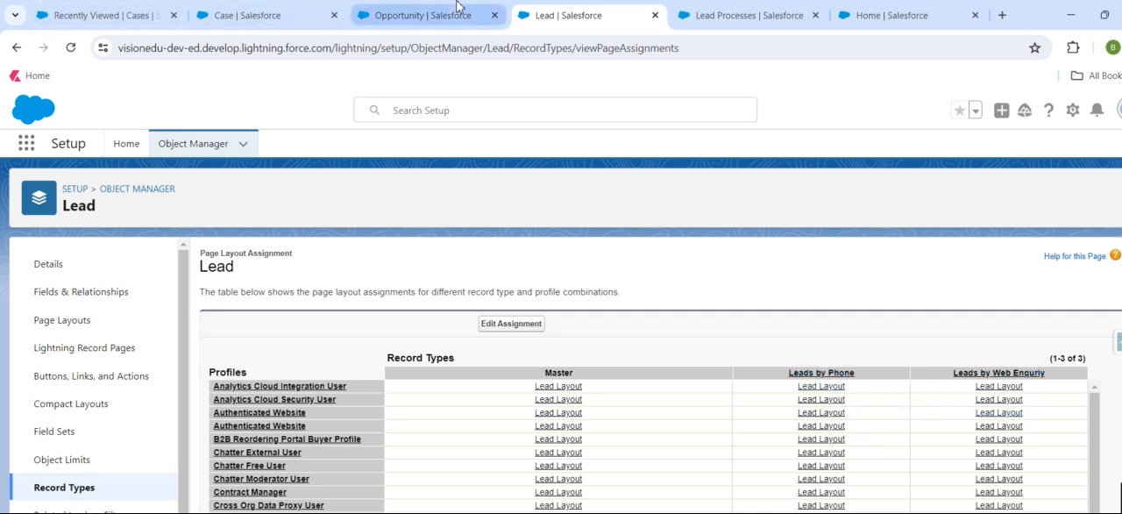
# Switch to the browser tab with the Sales app, open Leads and reload the page.
pyautogui.click(105, 15)
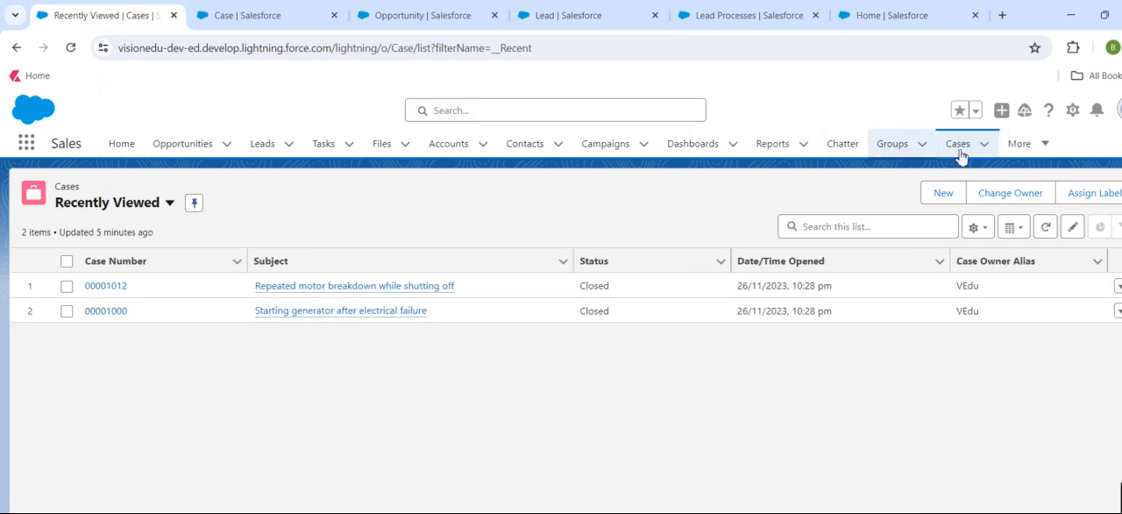
pyautogui.click(270, 146)
pyautogui.click(74, 57)
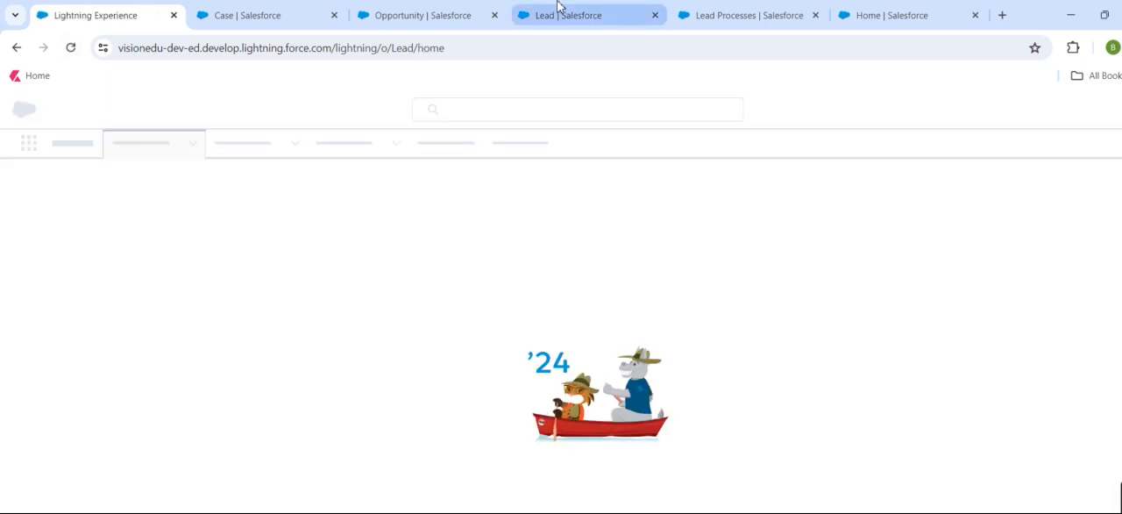
# Return to the Lead setup tab, open the Leads by Phone record type and start editing its Lead Source picklist values.
pyautogui.click(559, 7)
pyautogui.click(80, 490)
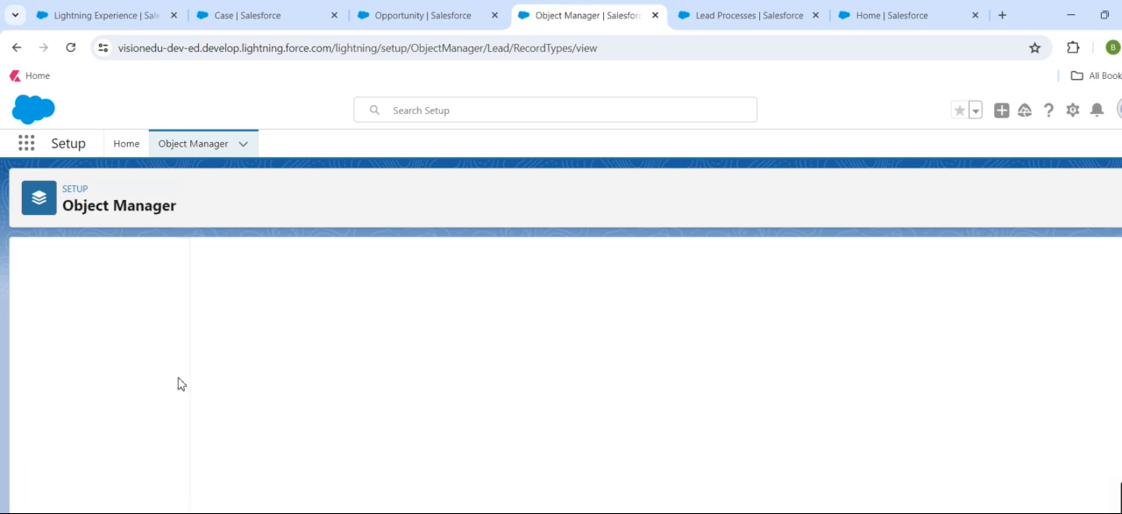
pyautogui.click(220, 328)
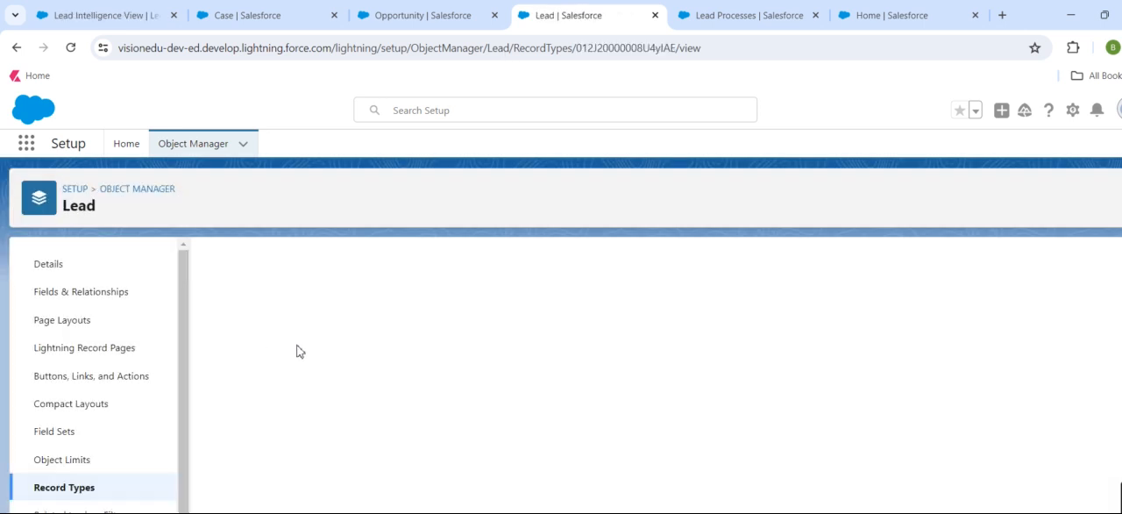
pyautogui.scroll(-1, 305, 363)
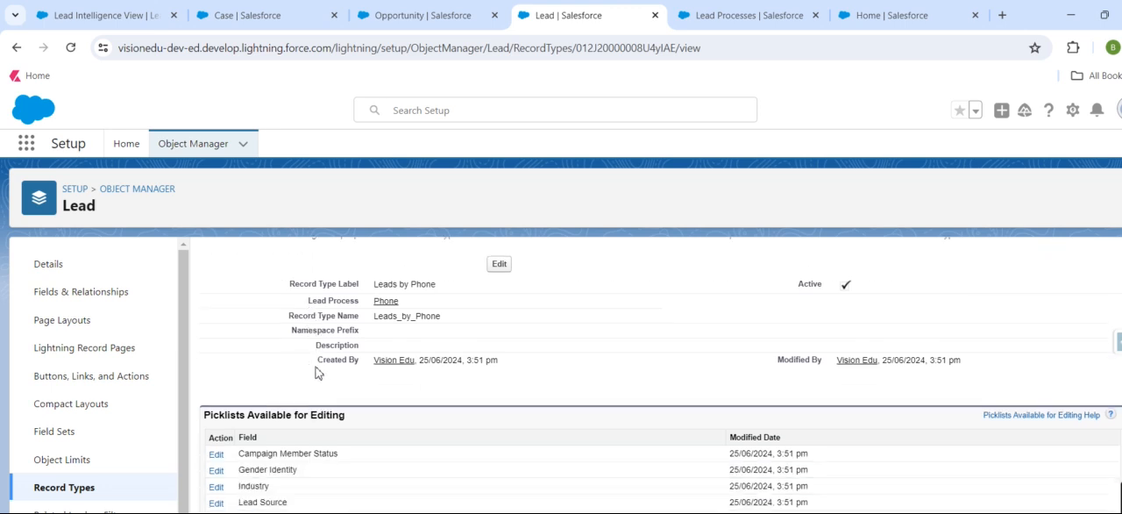
pyautogui.hotkey('ctrl', '-')
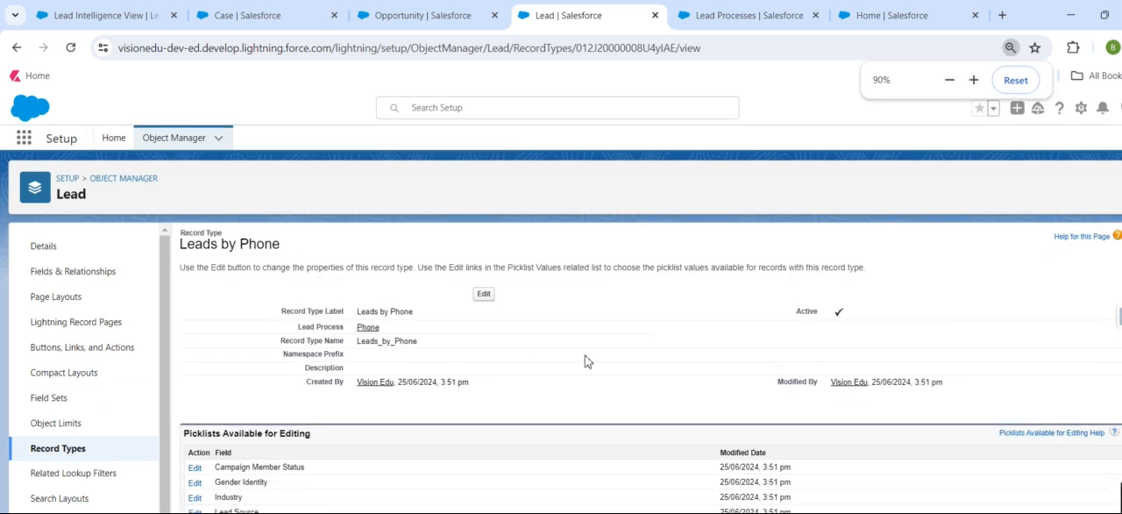
pyautogui.moveTo(568, 429); pyautogui.dragTo(833, 355)
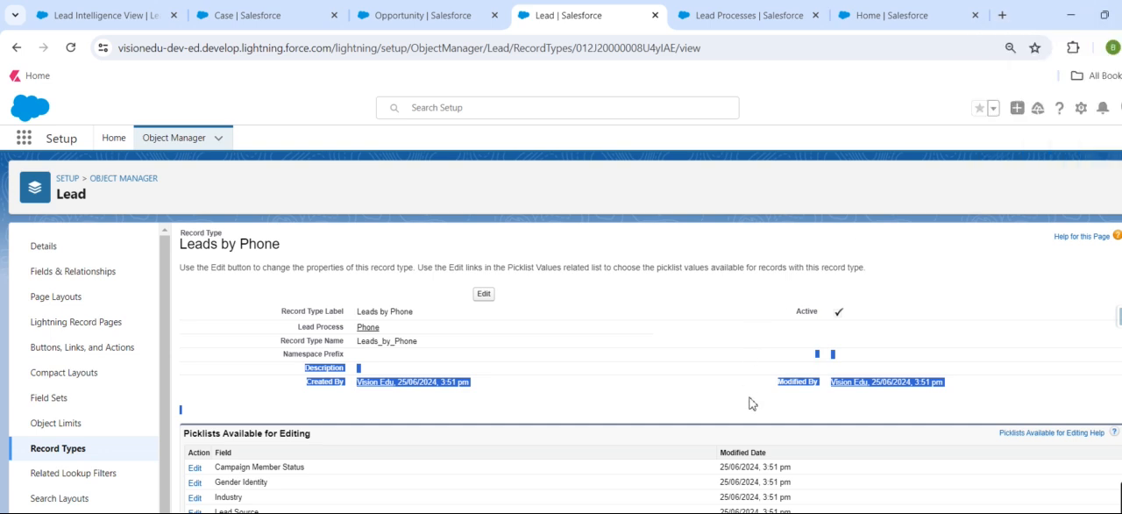
pyautogui.click(561, 463)
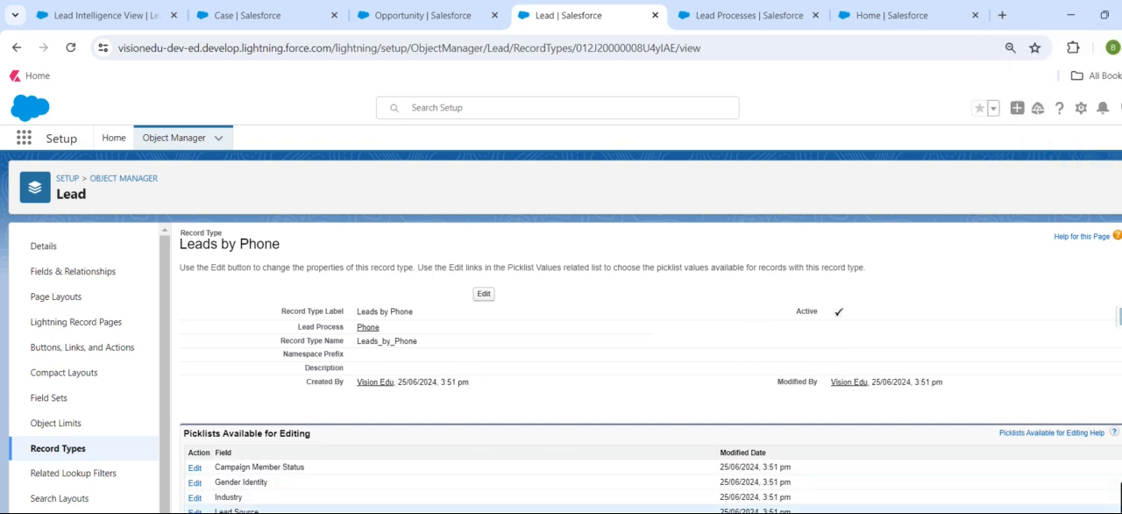
pyautogui.click(195, 510)
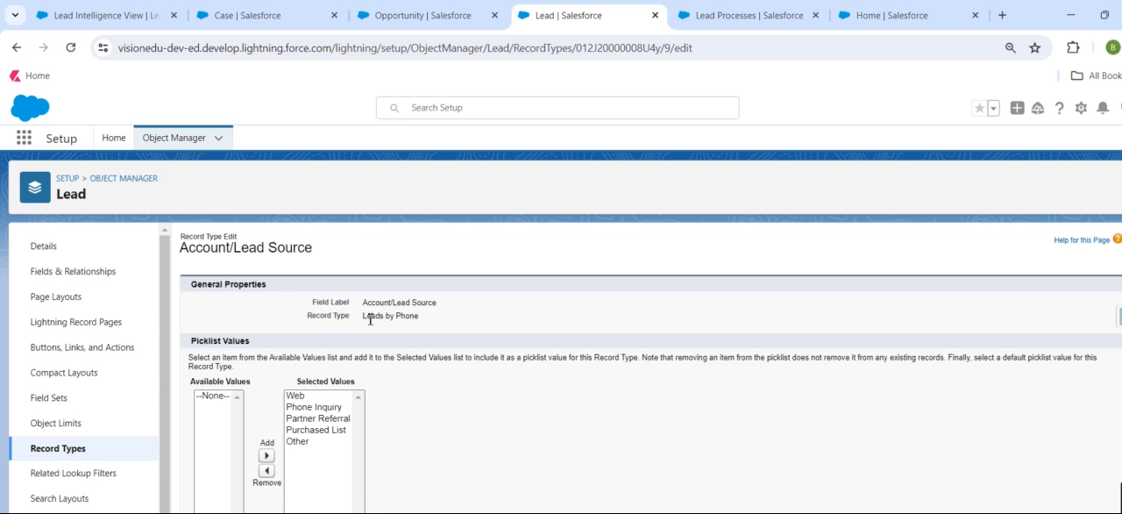
# Keep only Phone Inquiry and Partner Referral as selected Lead Source values for Leads by Phone and save.
pyautogui.click(288, 396)
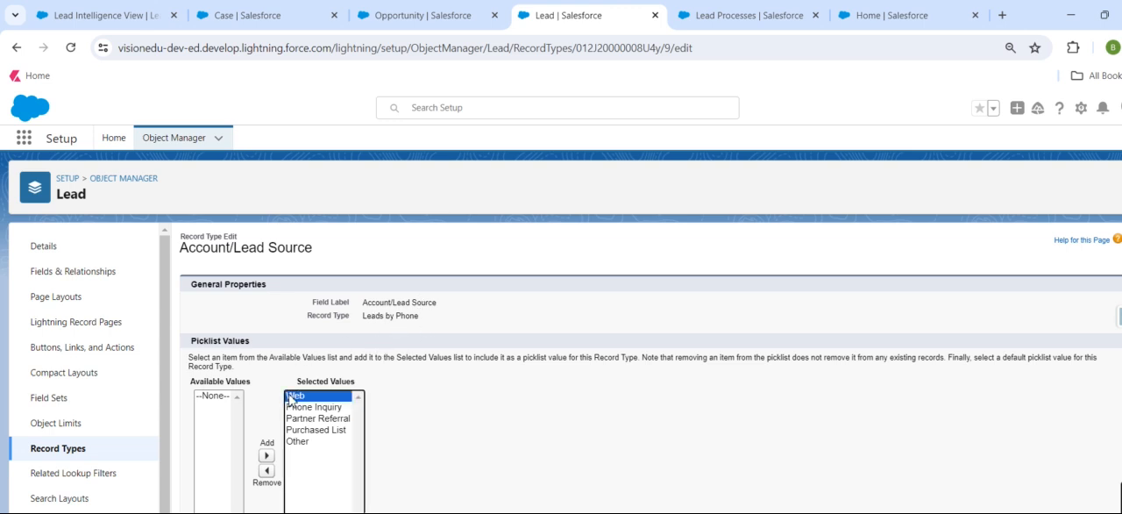
pyautogui.click(266, 470)
pyautogui.click(324, 406)
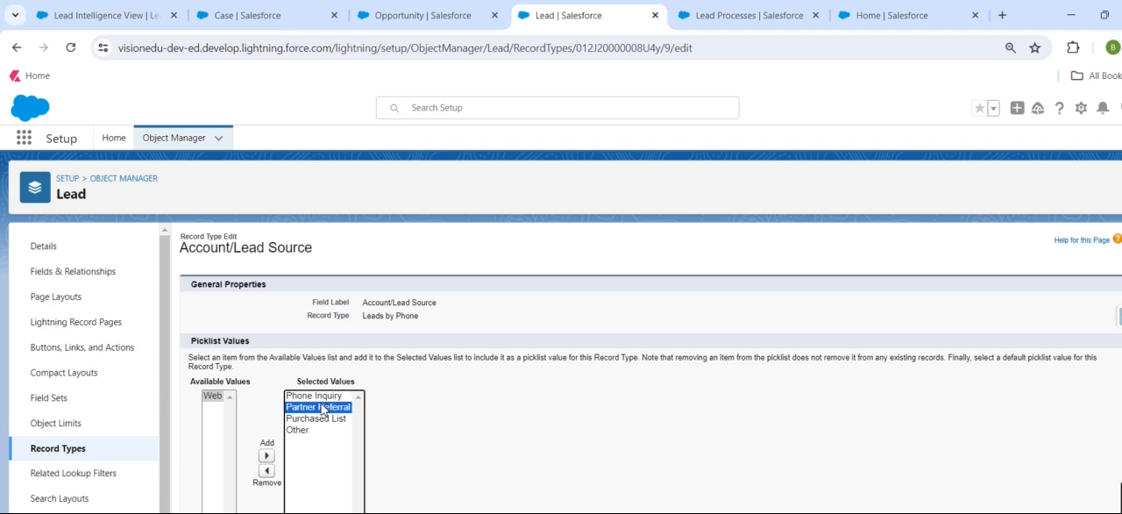
pyautogui.click(268, 473)
pyautogui.click(338, 407)
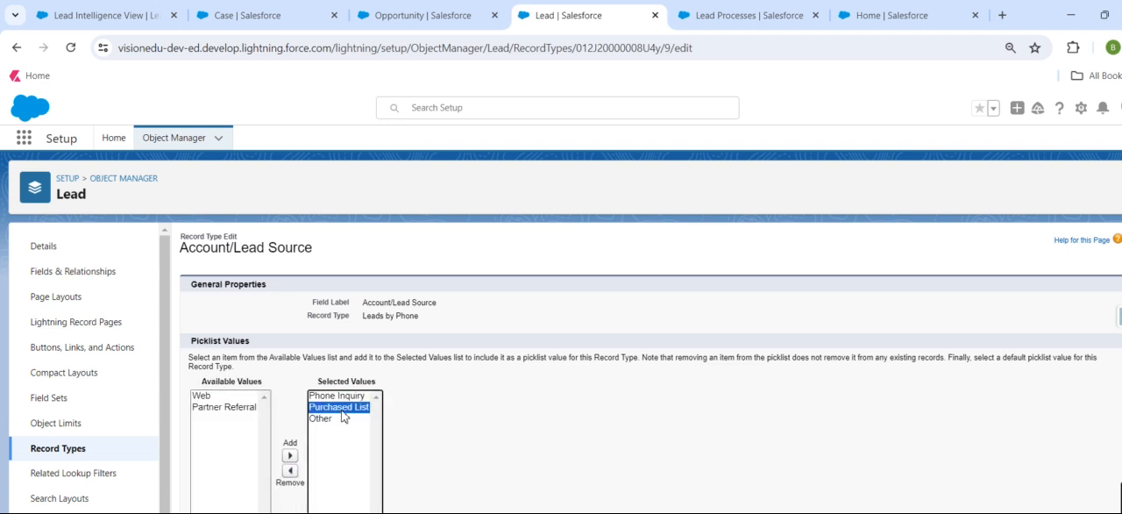
pyautogui.click(290, 471)
pyautogui.click(322, 407)
pyautogui.click(289, 471)
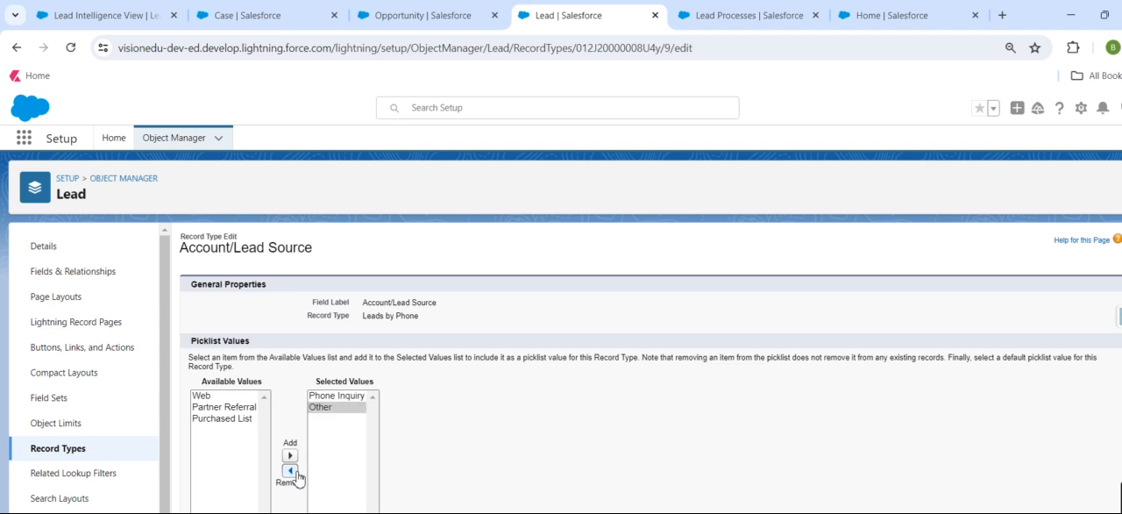
pyautogui.click(289, 455)
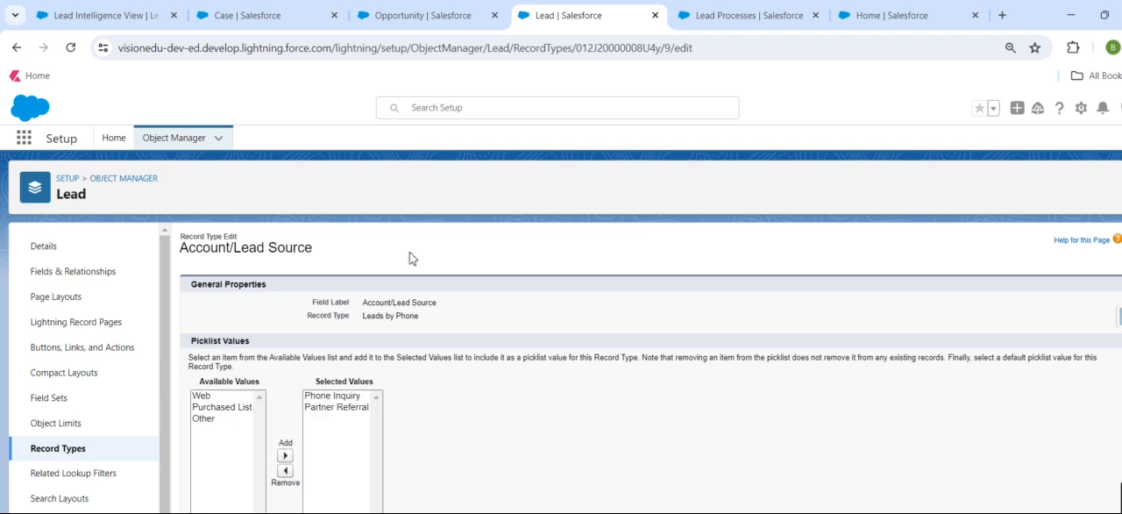
# Open the Leads by Web Enquriy record type from the Record Types list and start editing its Lead Source picklist values.
pyautogui.click(59, 454)
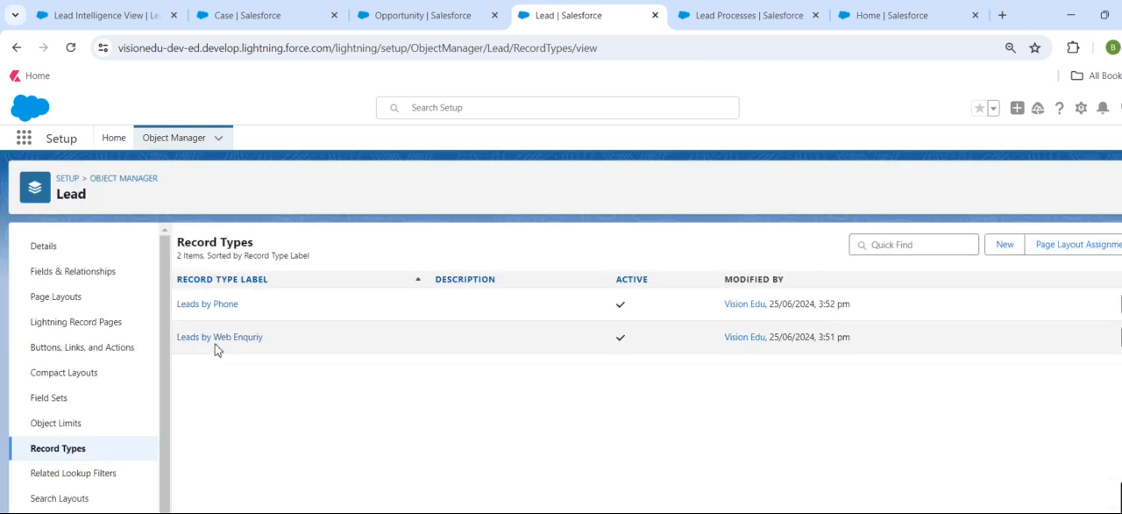
pyautogui.click(220, 338)
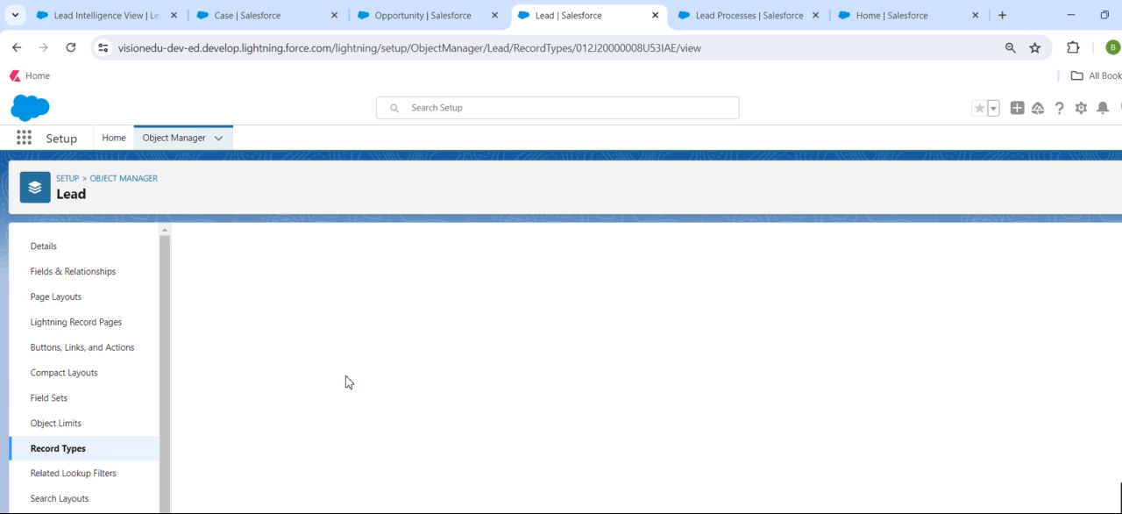
pyautogui.scroll(-1, 280, 460)
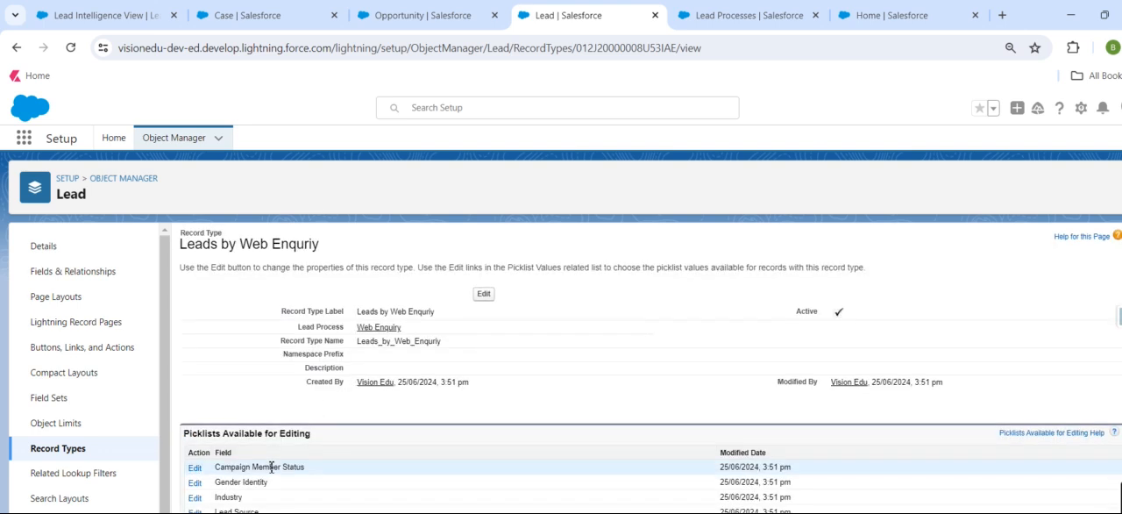
pyautogui.click(484, 294)
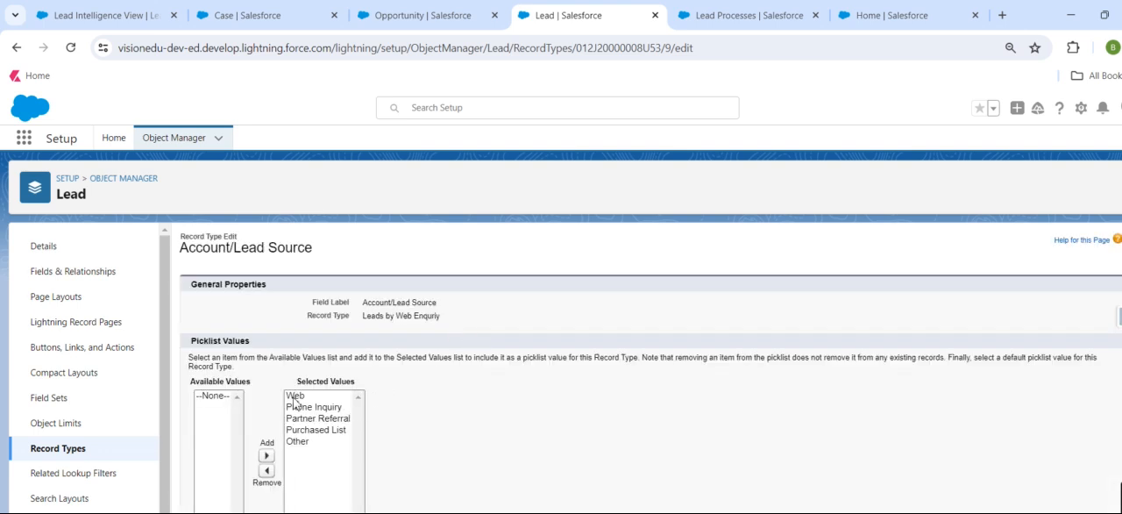
# Remove Phone Inquiry and Partner Referral from the selected Lead Source values for Leads by Web Enquriy and save.
pyautogui.click(296, 406)
pyautogui.click(267, 471)
pyautogui.click(307, 407)
pyautogui.click(281, 471)
pyautogui.click(418, 511)
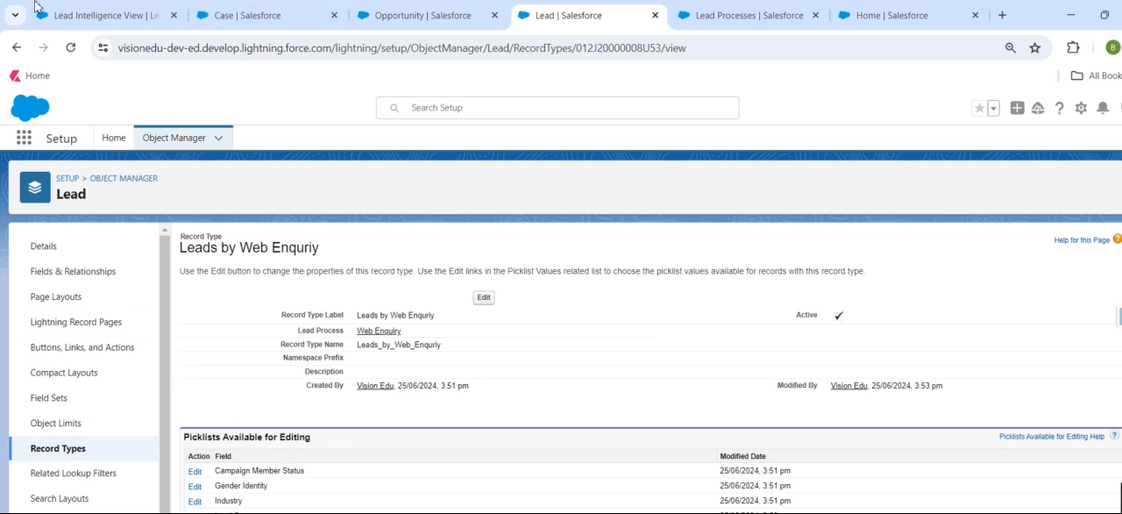
# Return to the Leads list, reload it and start a new lead with the Leads by Phone record type.
pyautogui.click(68, 18)
pyautogui.click(70, 47)
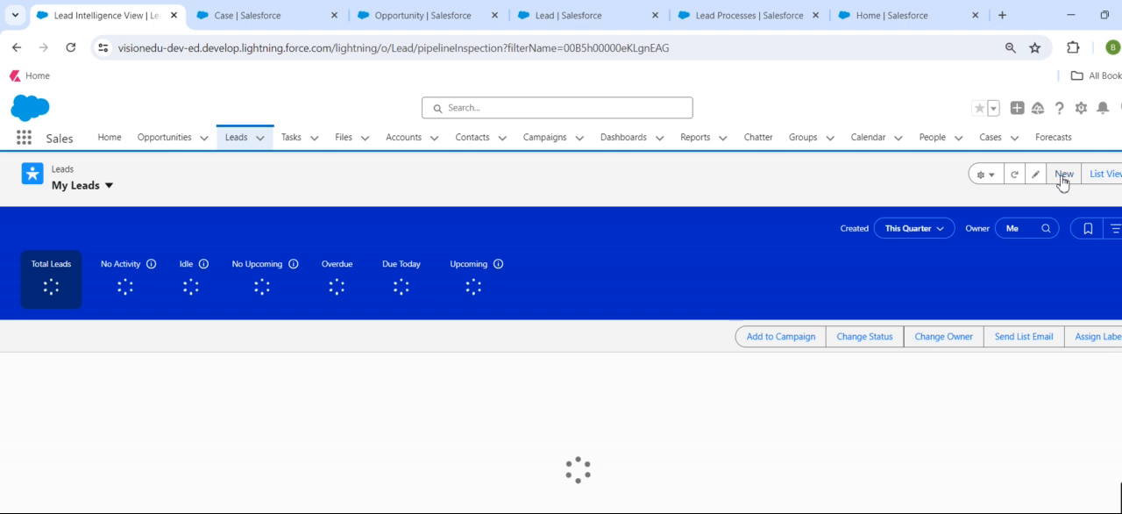
pyautogui.click(1062, 173)
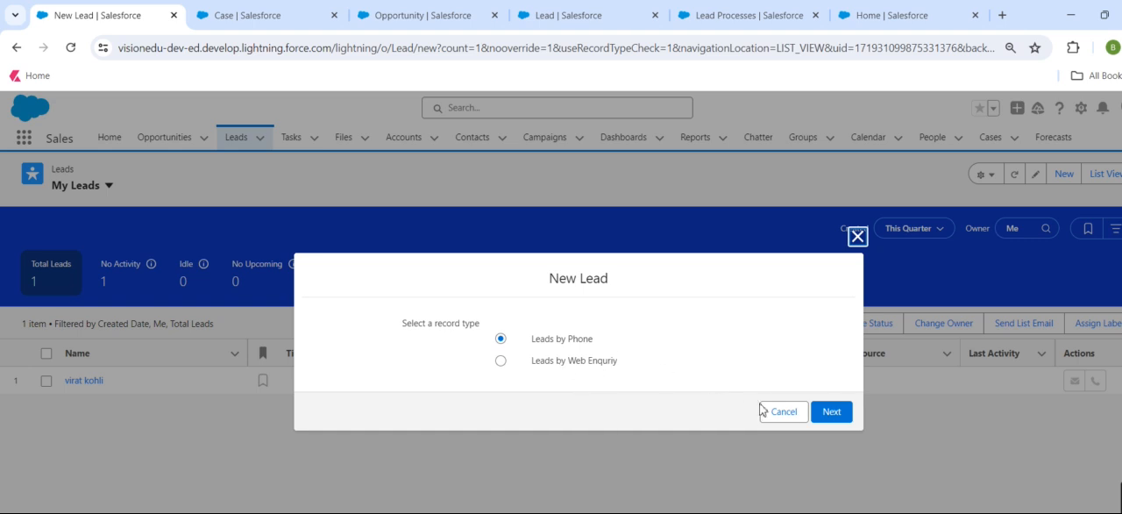
pyautogui.click(831, 414)
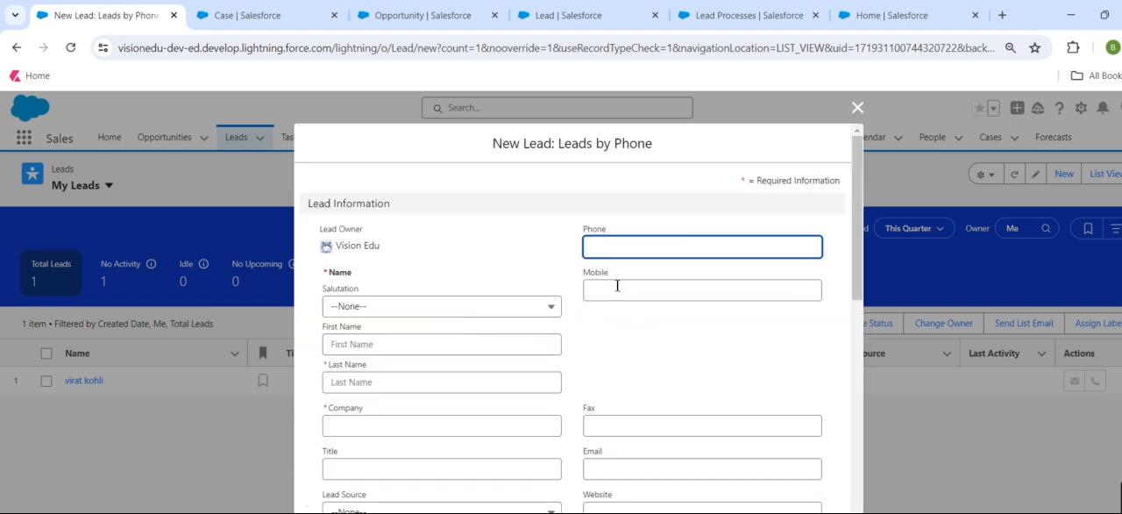
# Check the Lead Status and Lead Source options offered in the new Leads by Phone form, and cancel it.
pyautogui.scroll(-3, 408, 366)
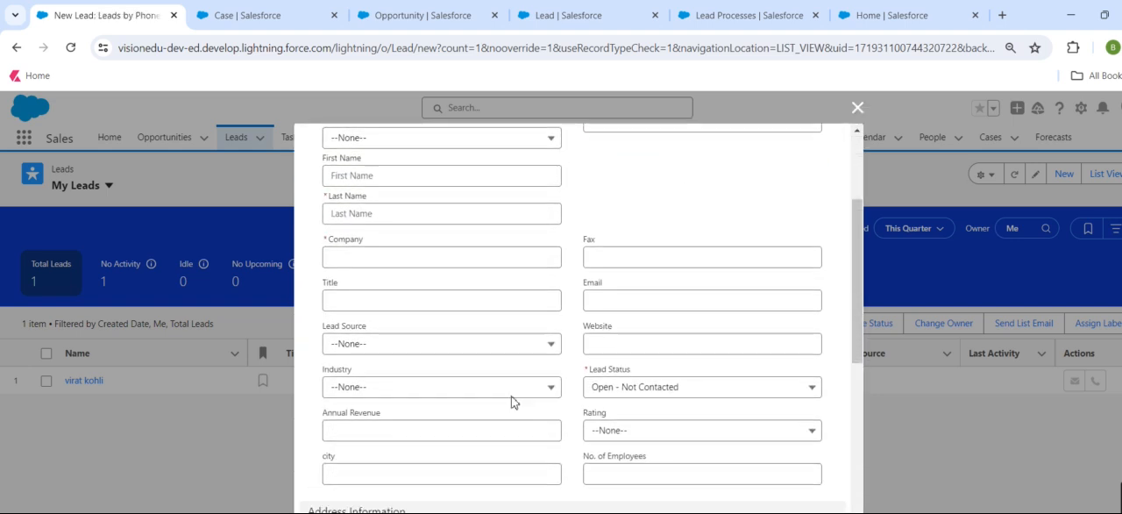
pyautogui.click(657, 336)
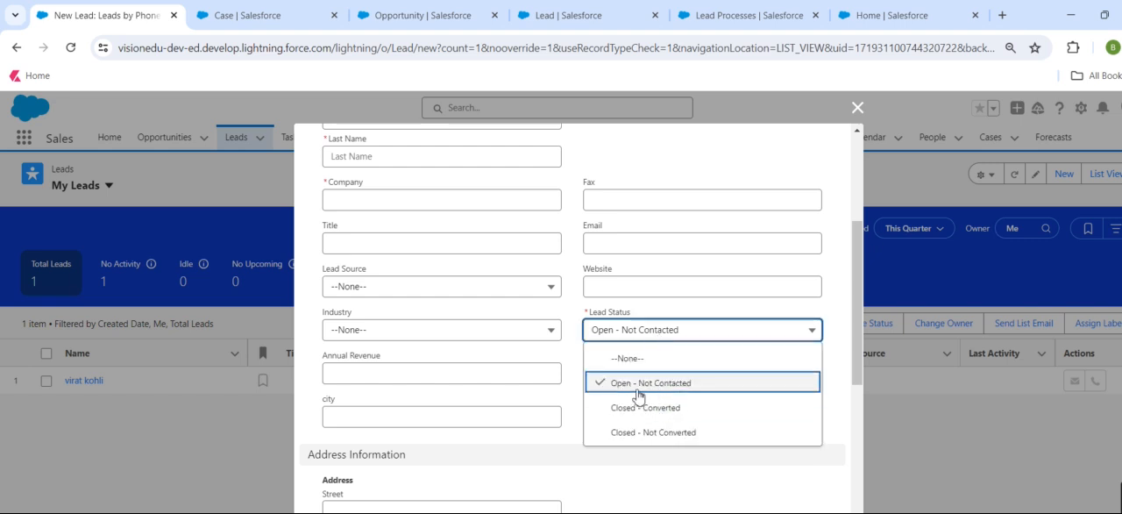
pyautogui.click(522, 448)
pyautogui.click(371, 290)
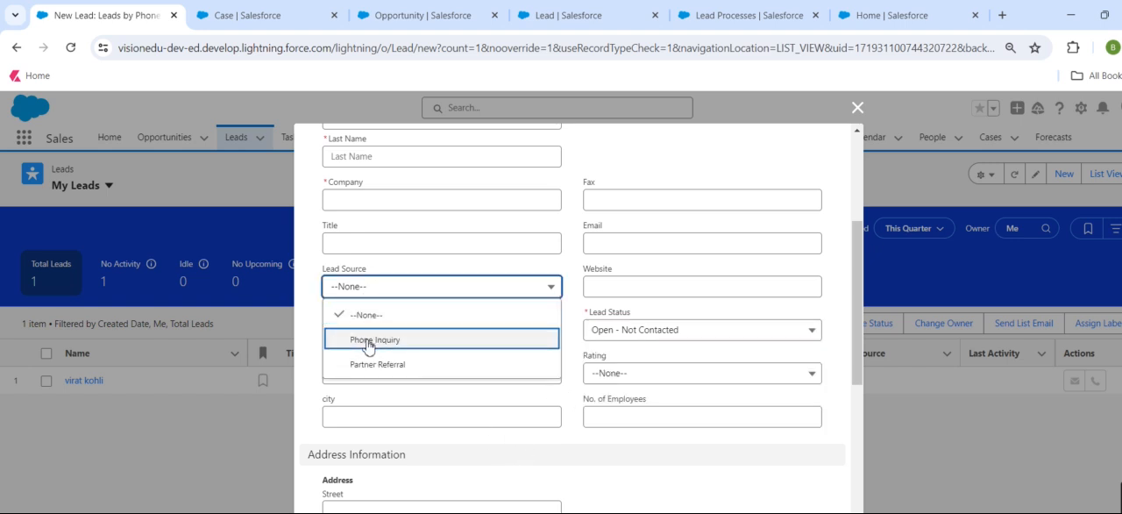
pyautogui.click(512, 512)
# Check the Lead Status and Lead Source options in a new Leads by Web Enquriy lead form, and cancel it.
pyautogui.click(1055, 179)
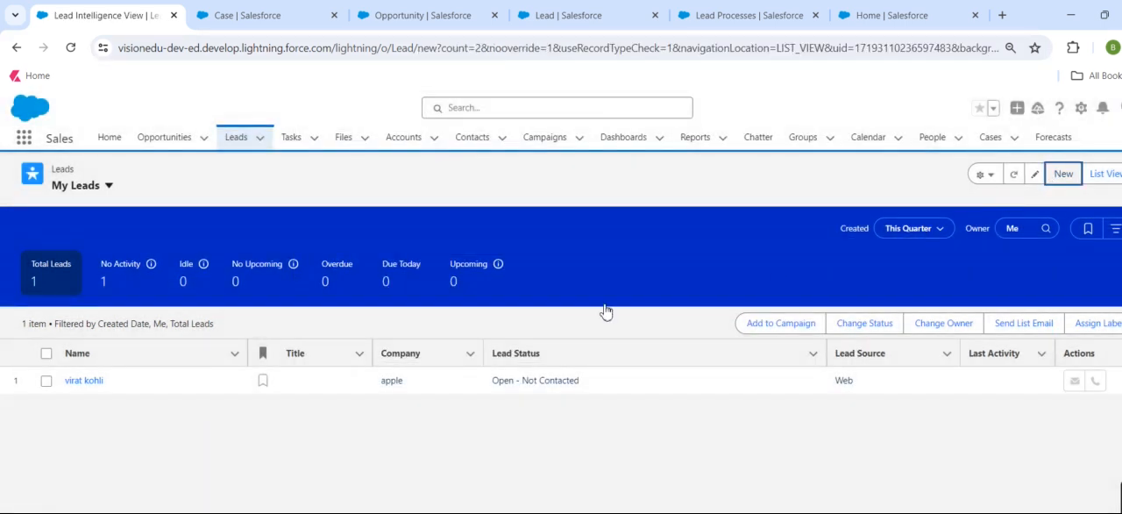
pyautogui.click(558, 363)
pyautogui.click(840, 411)
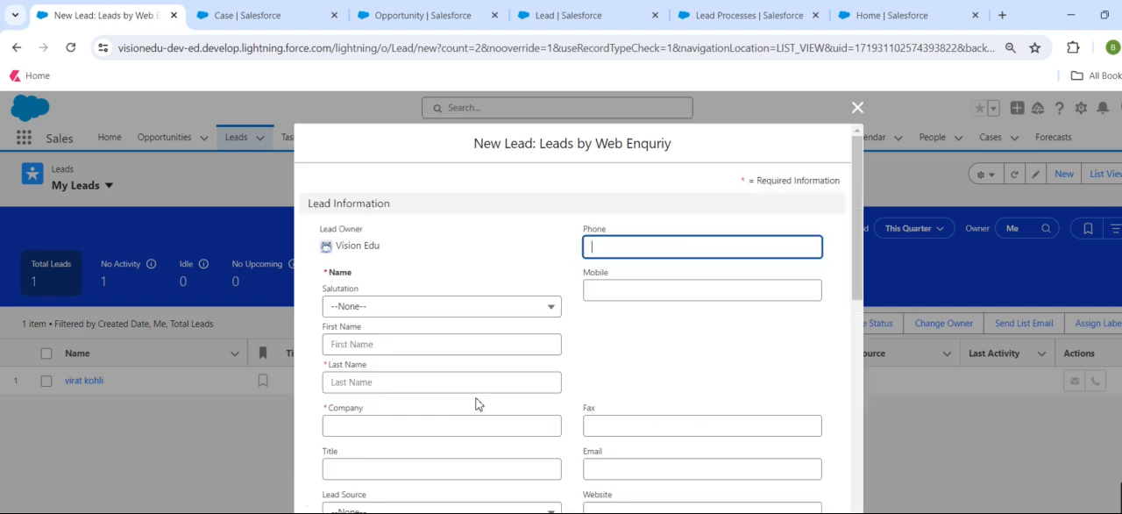
pyautogui.scroll(-3, 600, 400)
pyautogui.click(661, 254)
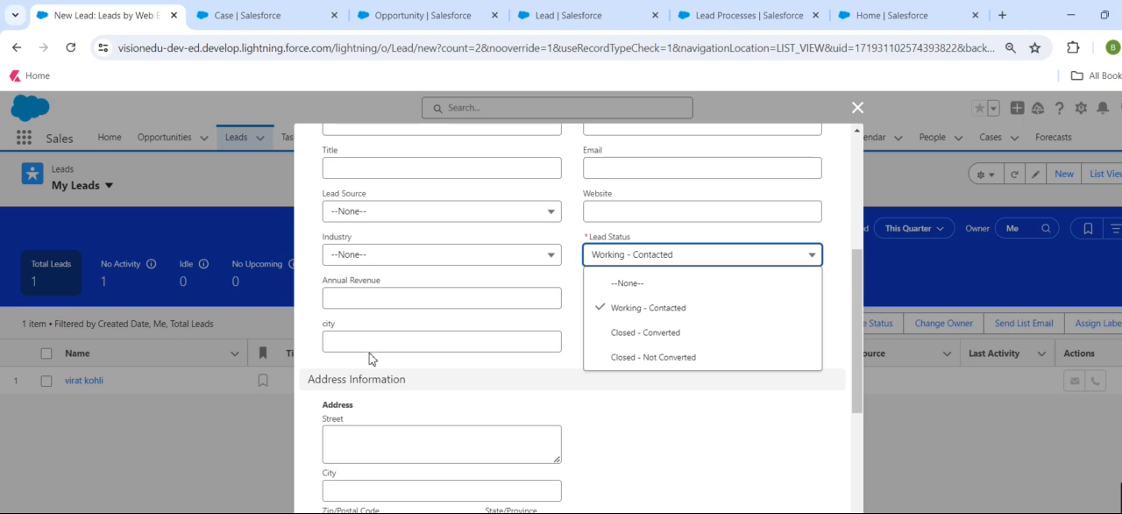
pyautogui.click(434, 212)
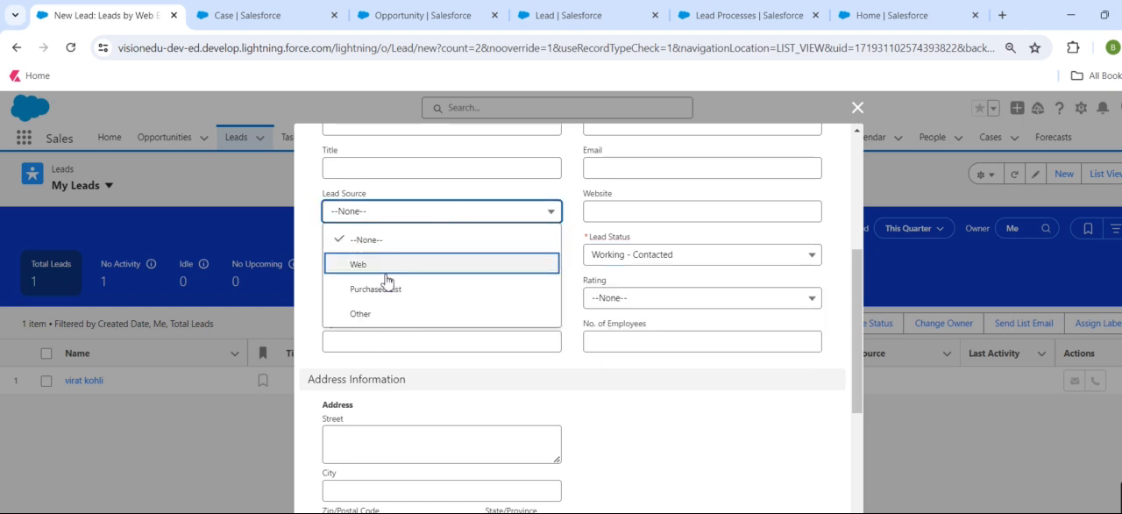
pyautogui.click(522, 511)
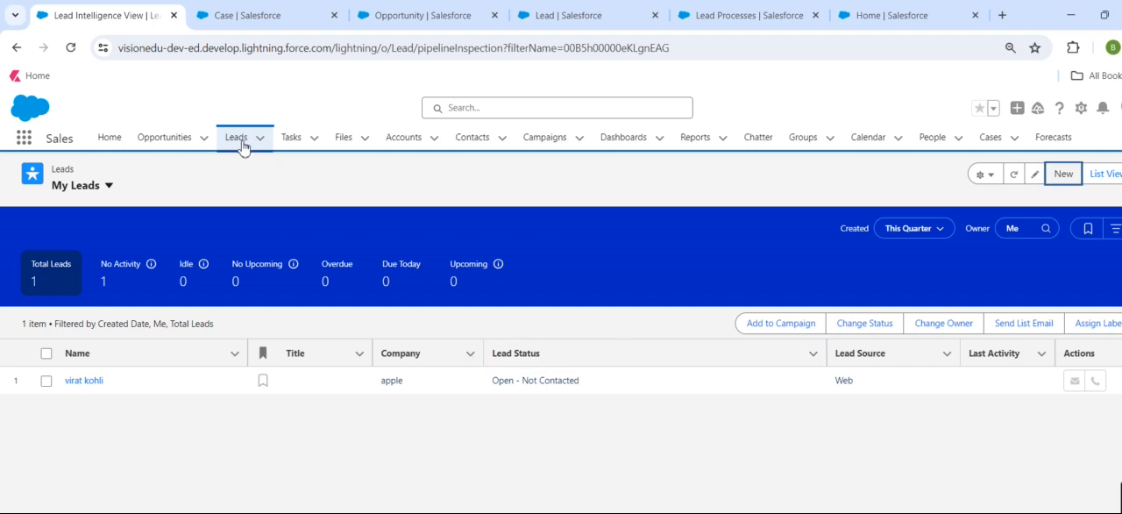
# Return to the Lead Processes setup page and highlight "status field" in its description.
pyautogui.click(729, 21)
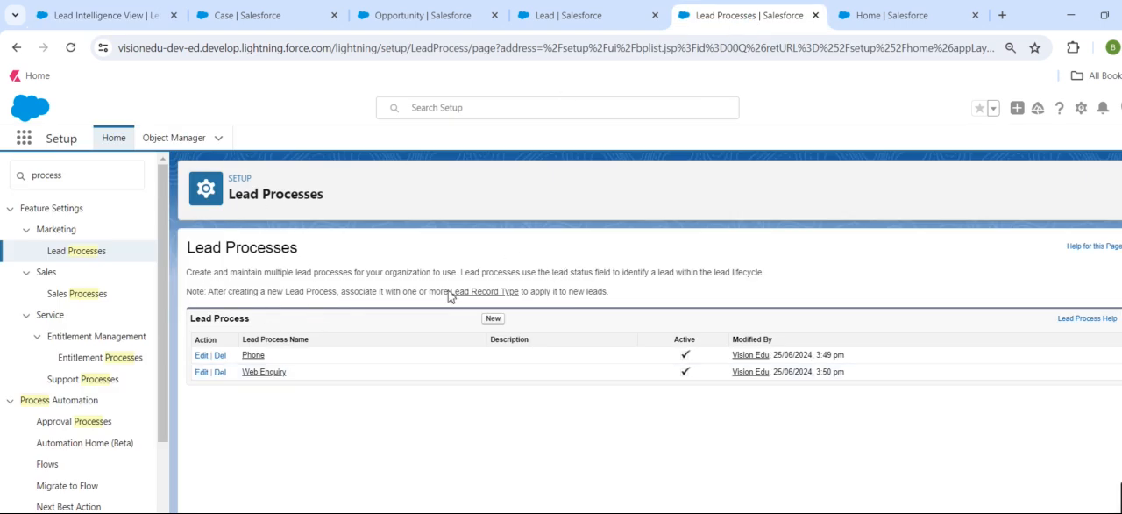
pyautogui.moveTo(572, 277); pyautogui.dragTo(614, 277)
pyautogui.click(288, 19)
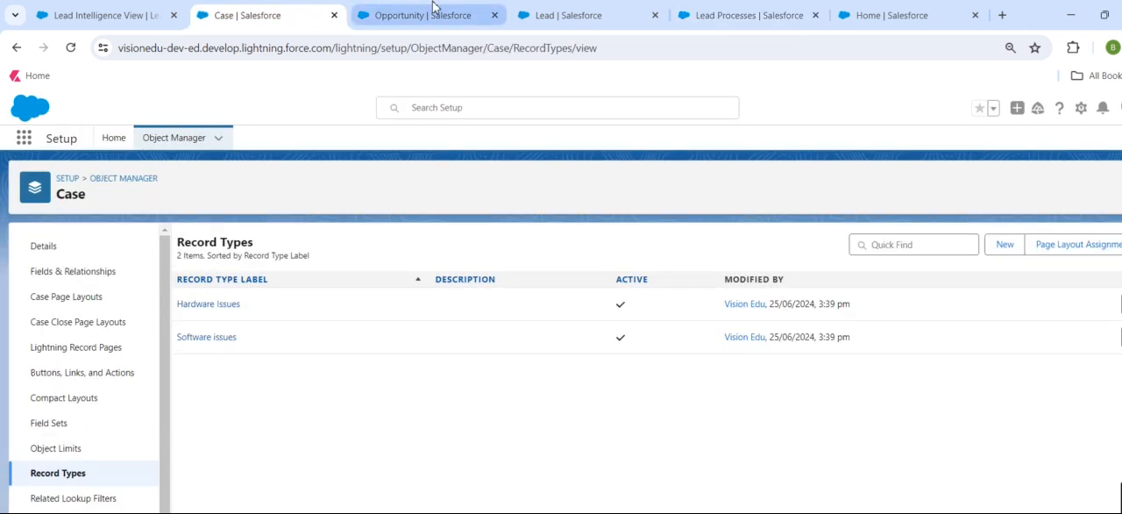
# Search the Lead object's fields for "stat" and open the Lead Status field to view its picklist values.
pyautogui.click(544, 12)
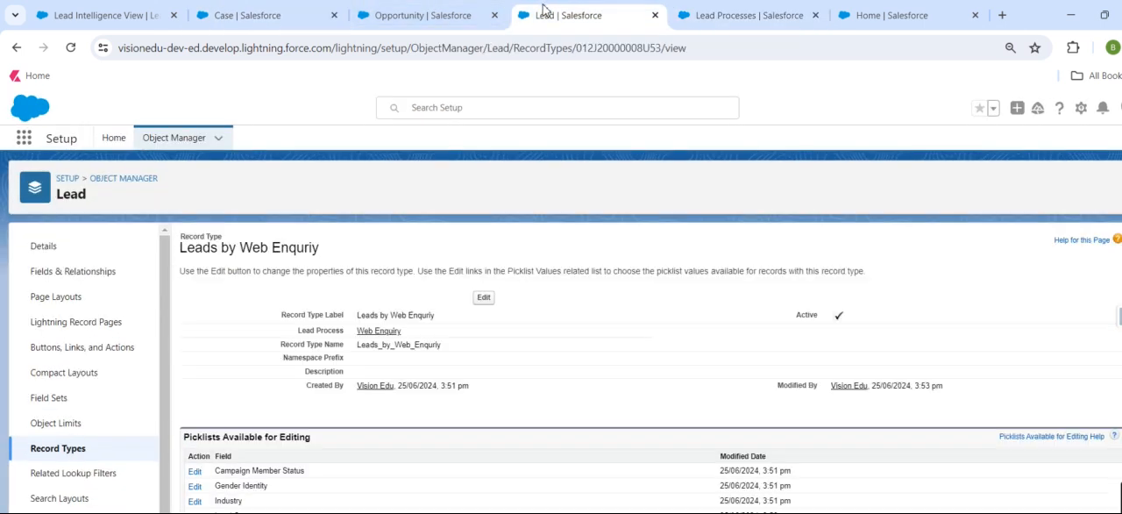
pyautogui.click(55, 297)
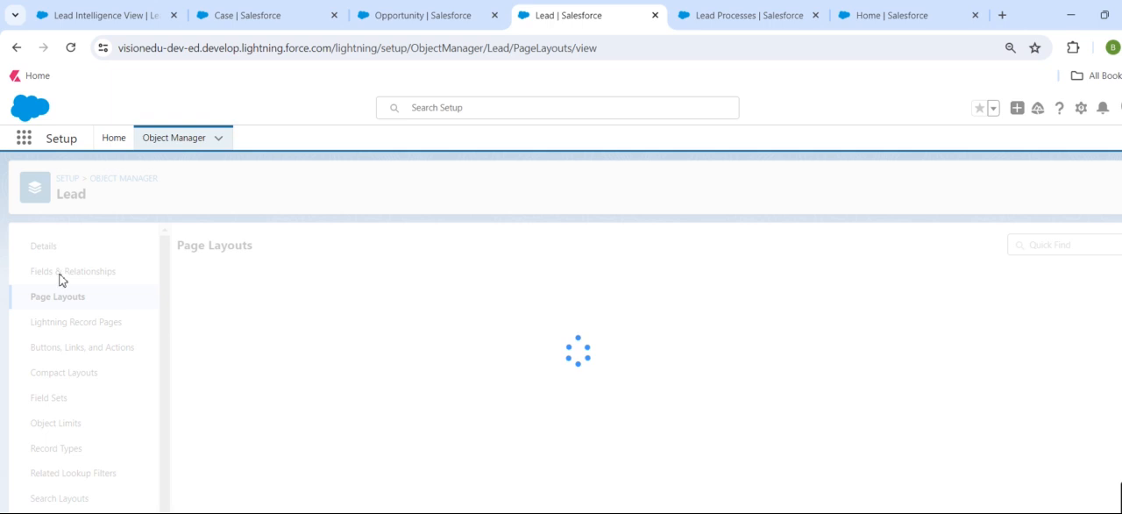
pyautogui.click(96, 276)
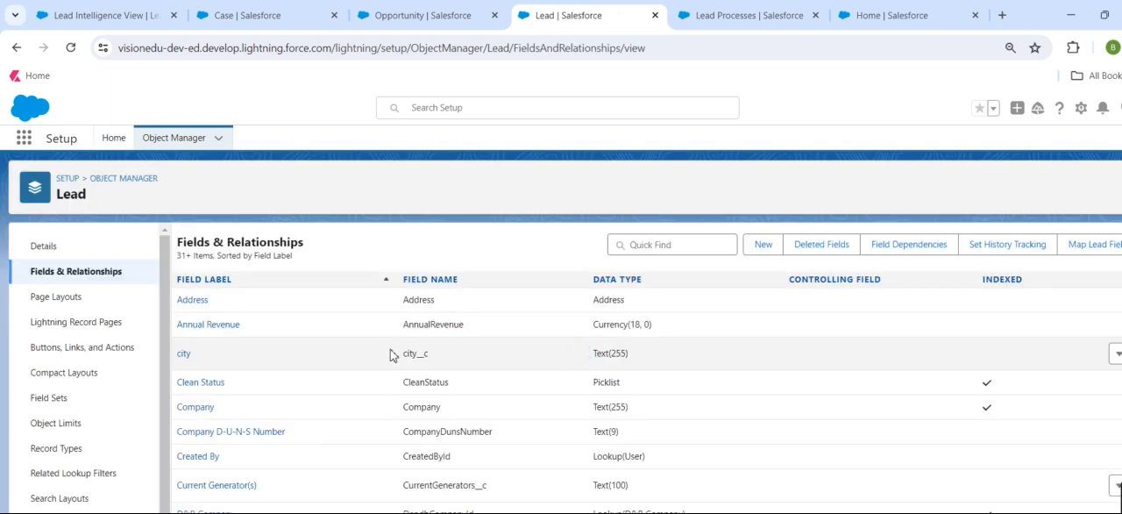
pyautogui.click(675, 242)
pyautogui.write('stat')
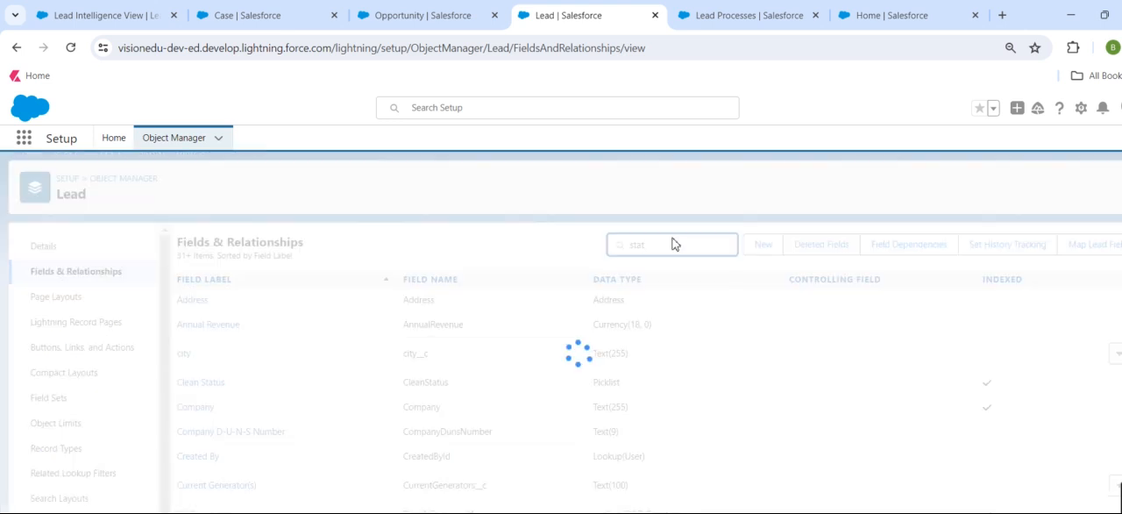
pyautogui.click(213, 335)
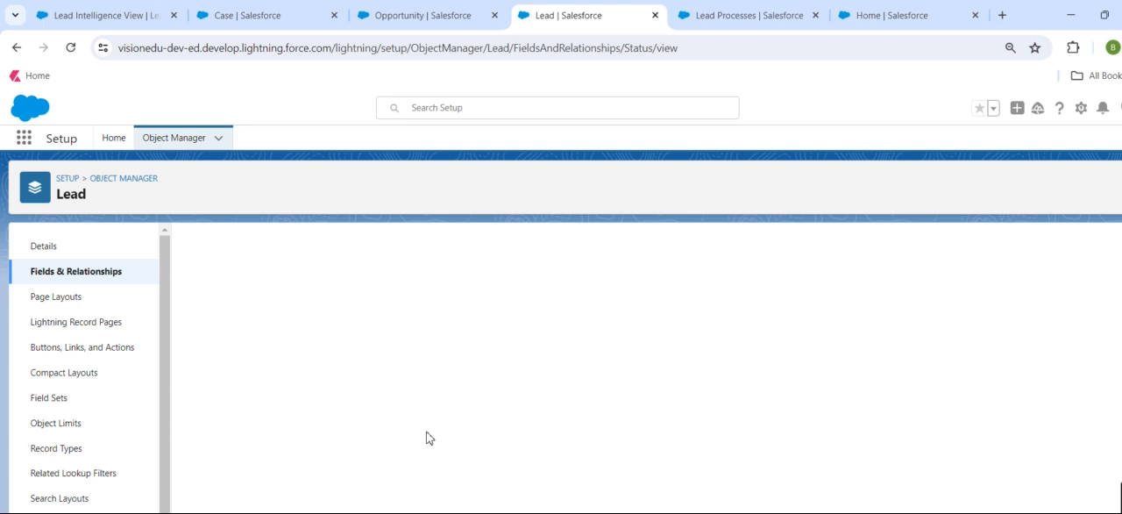
pyautogui.scroll(-2, 426, 438)
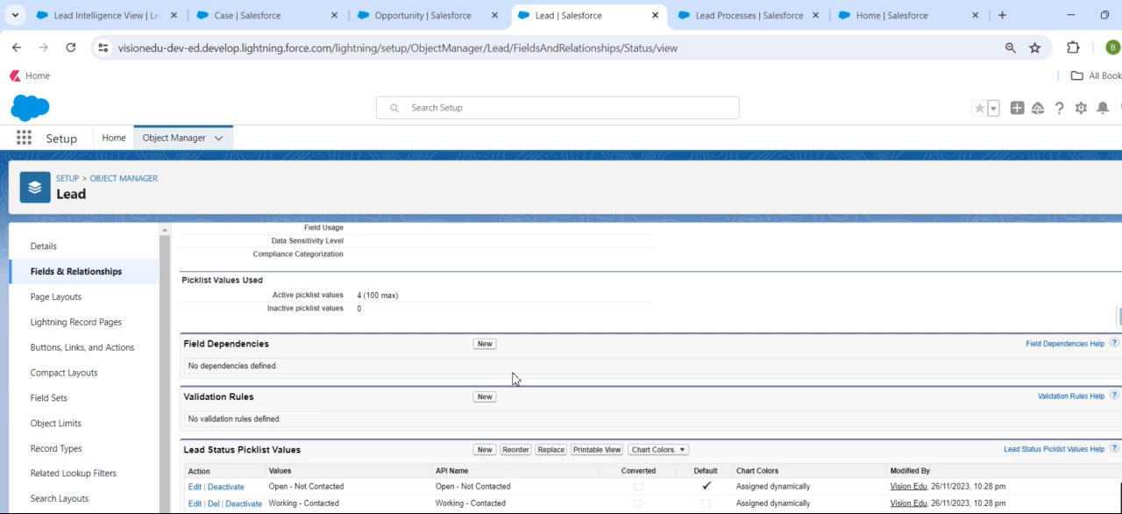
# Open the Phone lead process and compare its selected statuses with the Lead Status field's picklist values.
pyautogui.click(731, 15)
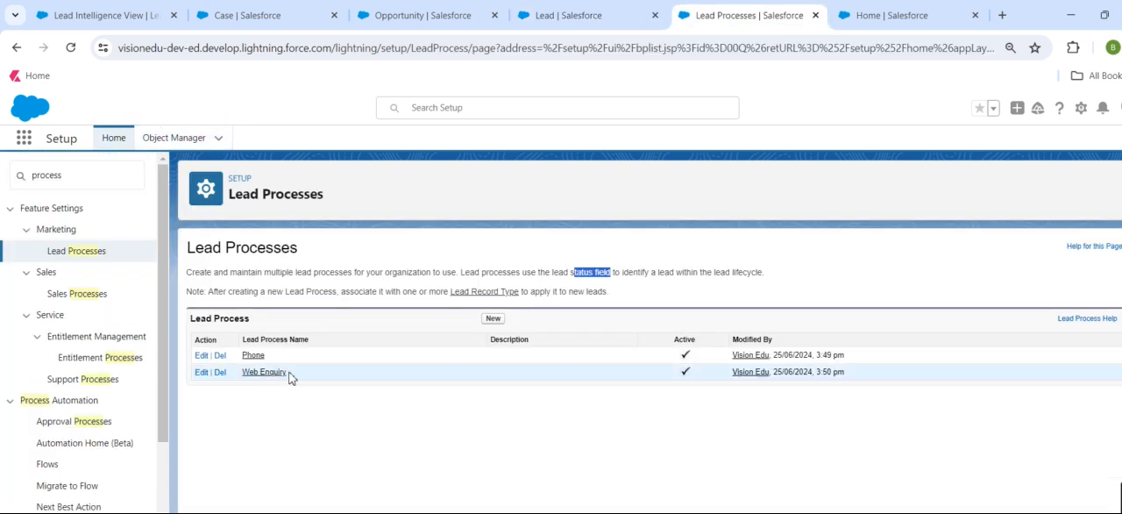
pyautogui.click(253, 355)
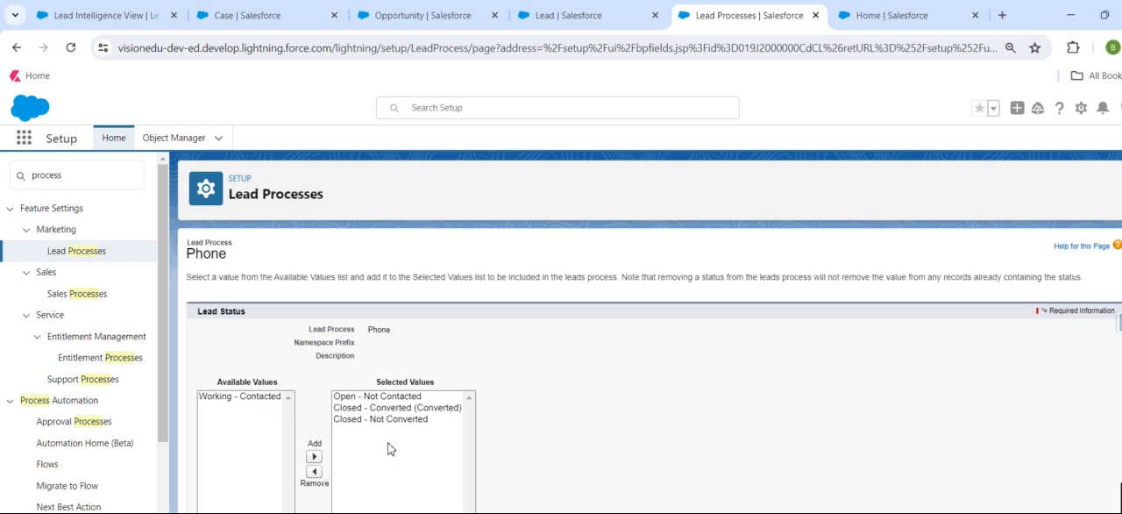
pyautogui.click(591, 10)
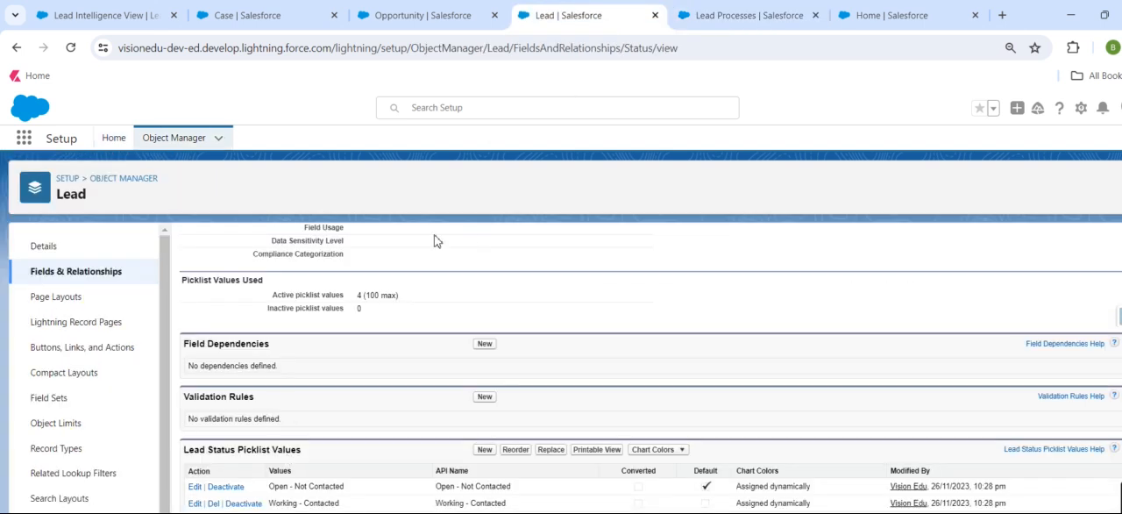
pyautogui.click(727, 10)
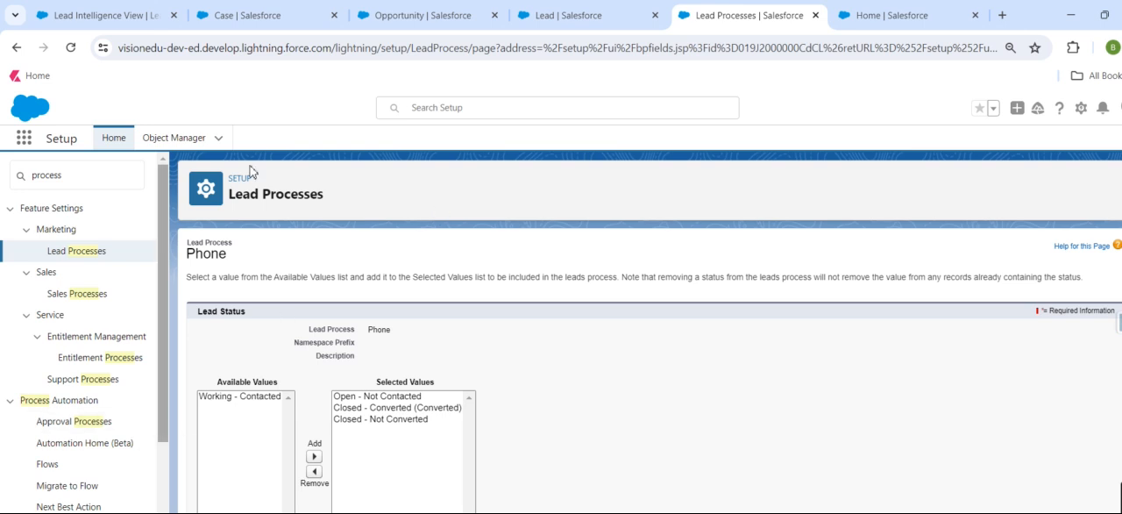
pyautogui.click(541, 15)
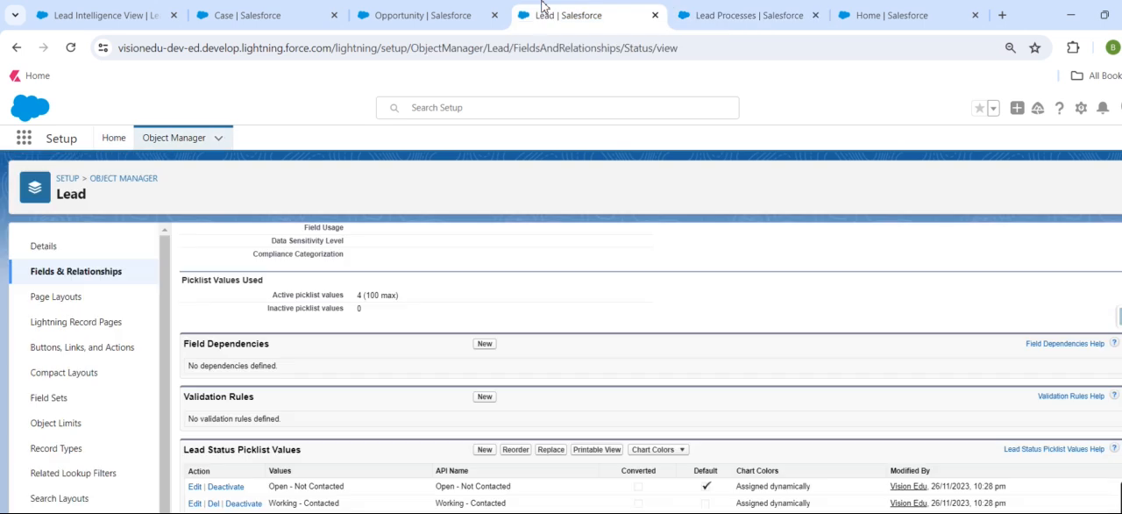